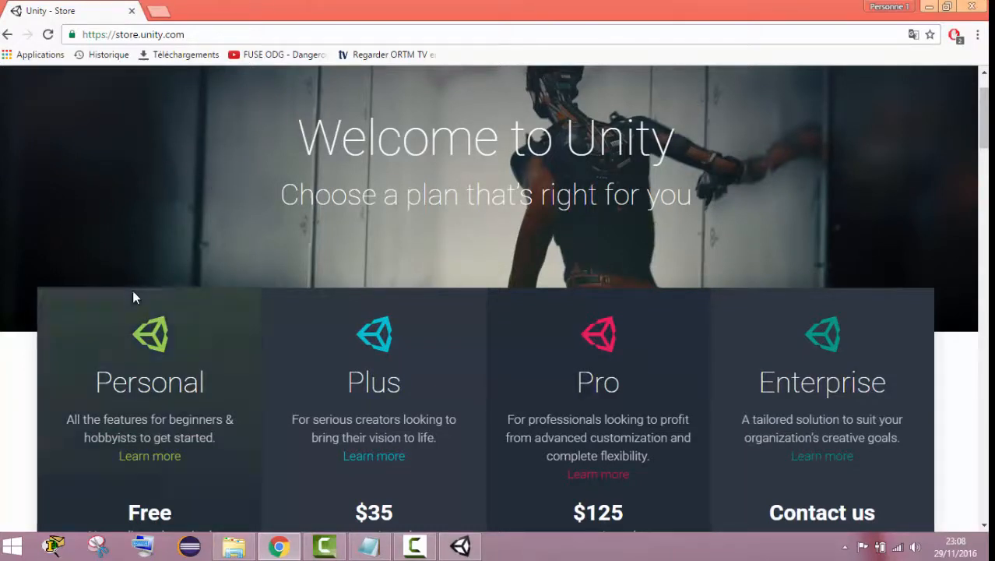
- Open the download page for the free Personal plan on the Unity Store
scroll(224, 189, "down", 1)
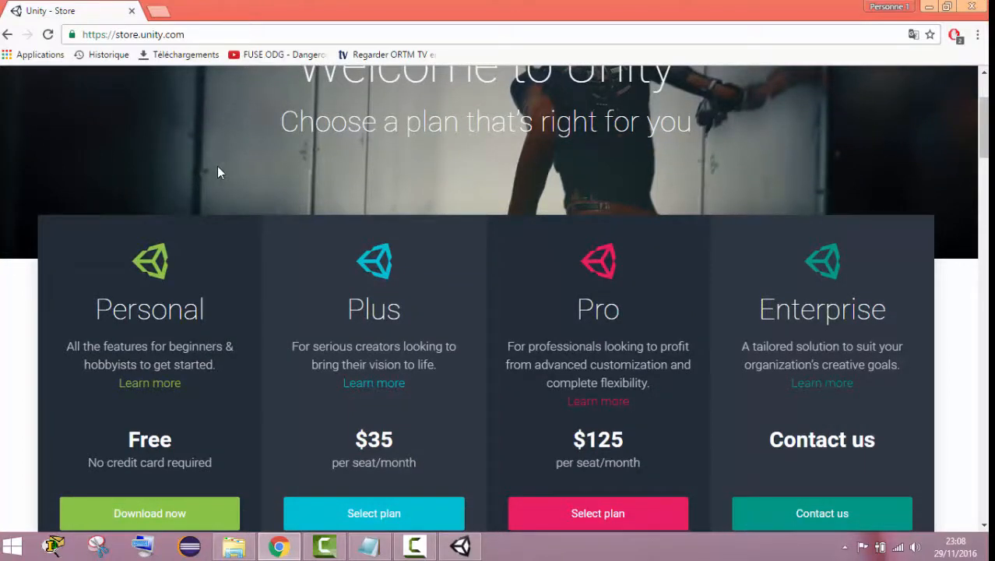
scroll(221, 165, "up", 2)
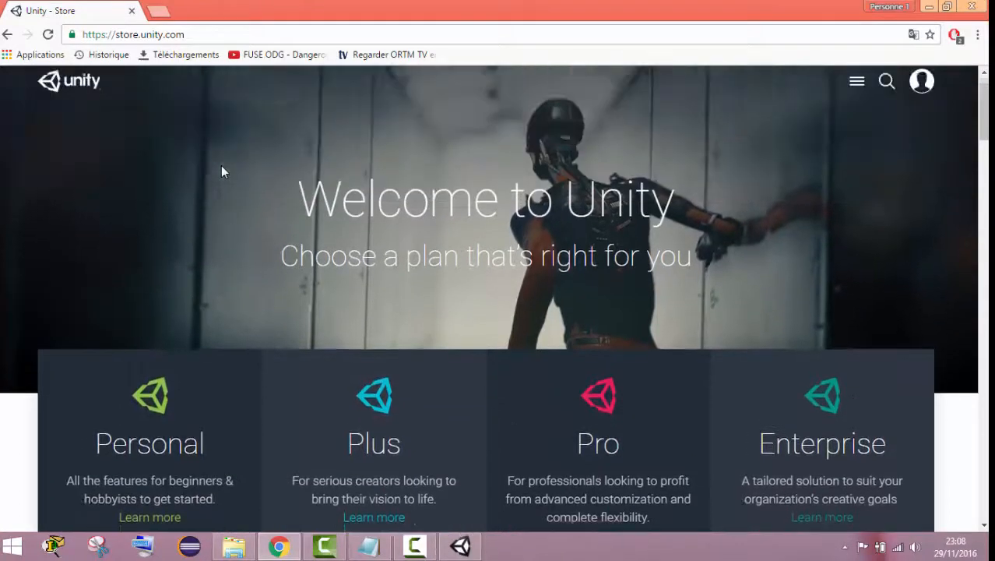
left_click(221, 34)
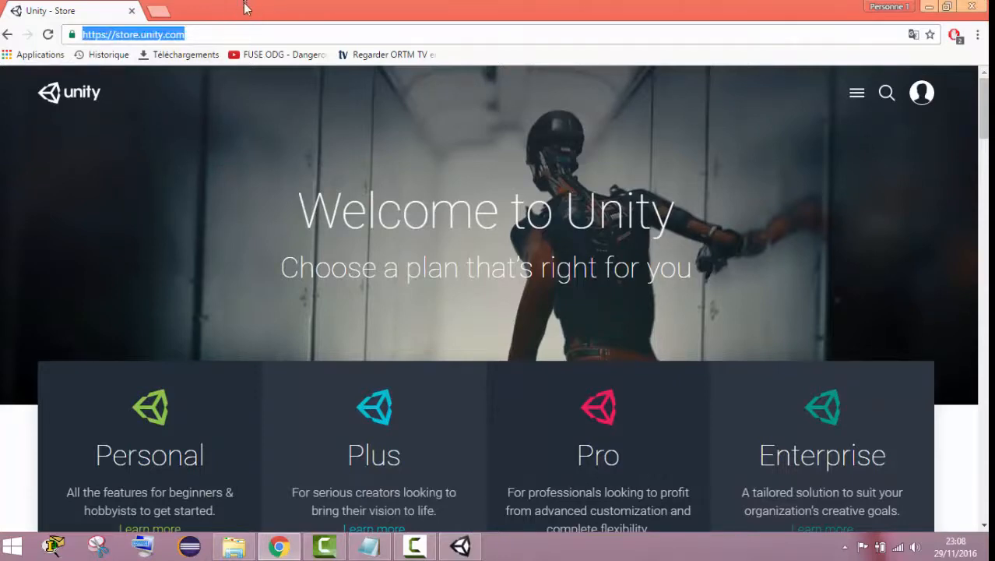
left_click(217, 151)
scroll(249, 171, "down", 4)
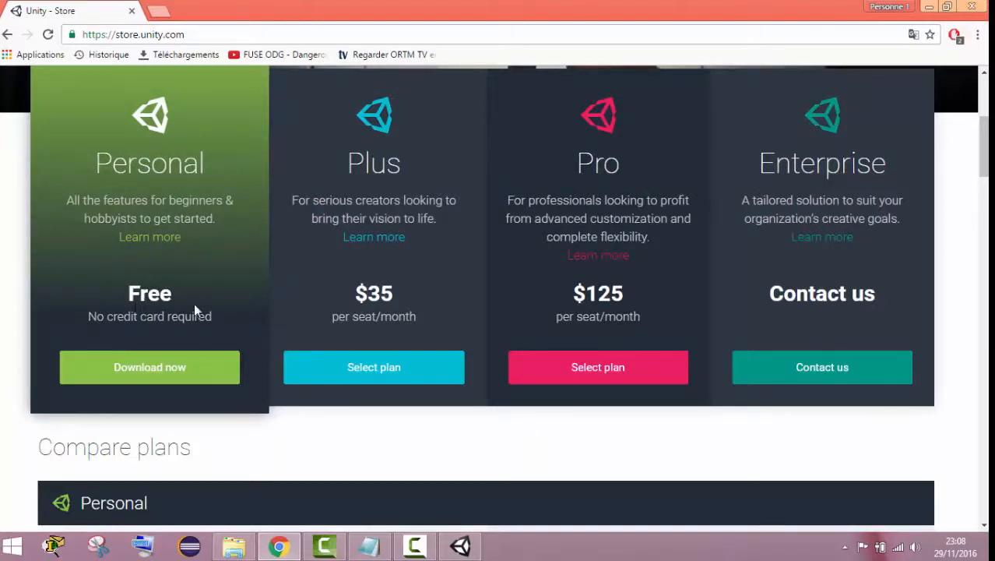
left_click(147, 376)
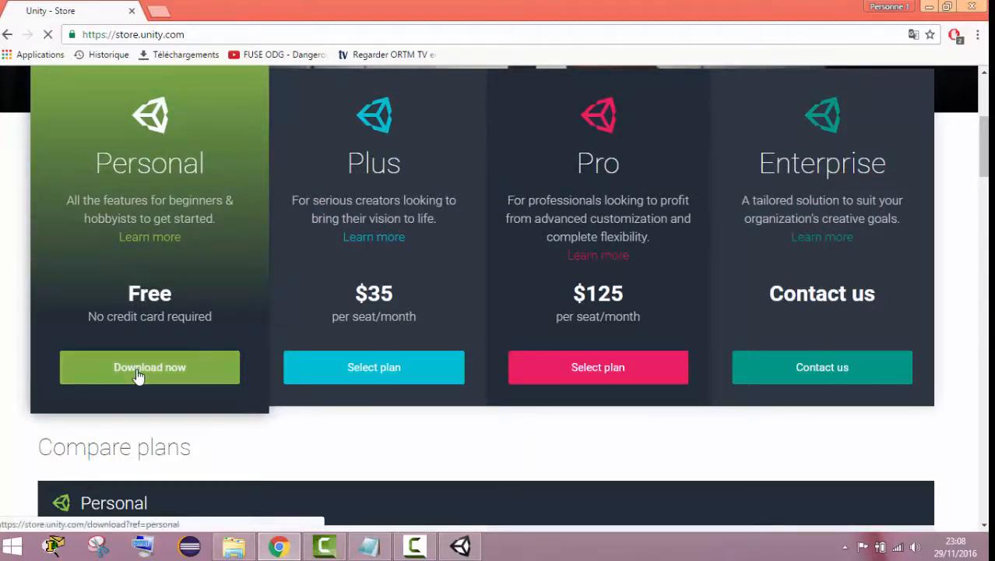
- Download the Unity Personal installer UnityDownloadAssistant-5.4.3f1 to the Bureau folder, replacing the existing file
scroll(327, 327, "down", 2)
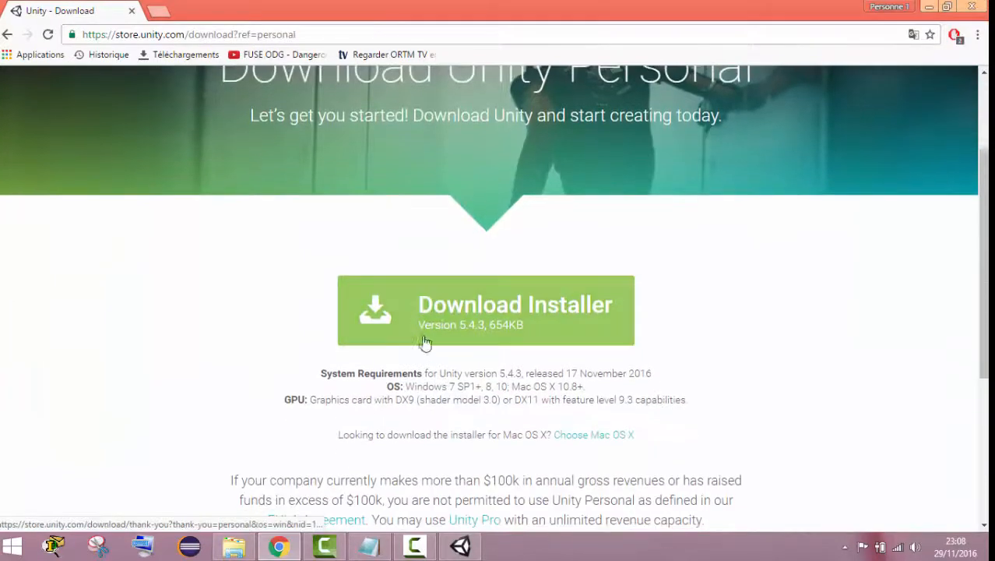
left_click(448, 314)
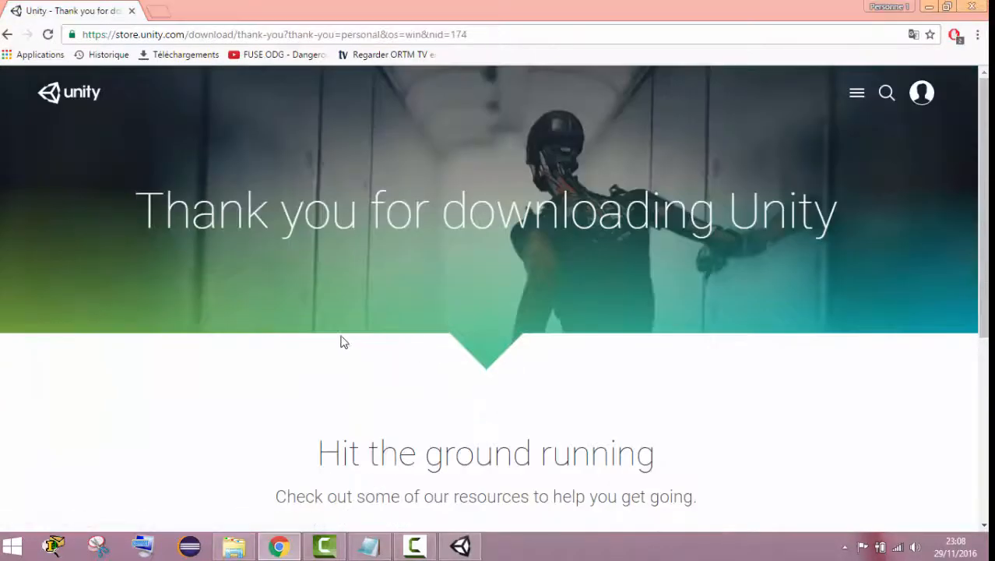
left_click(249, 214)
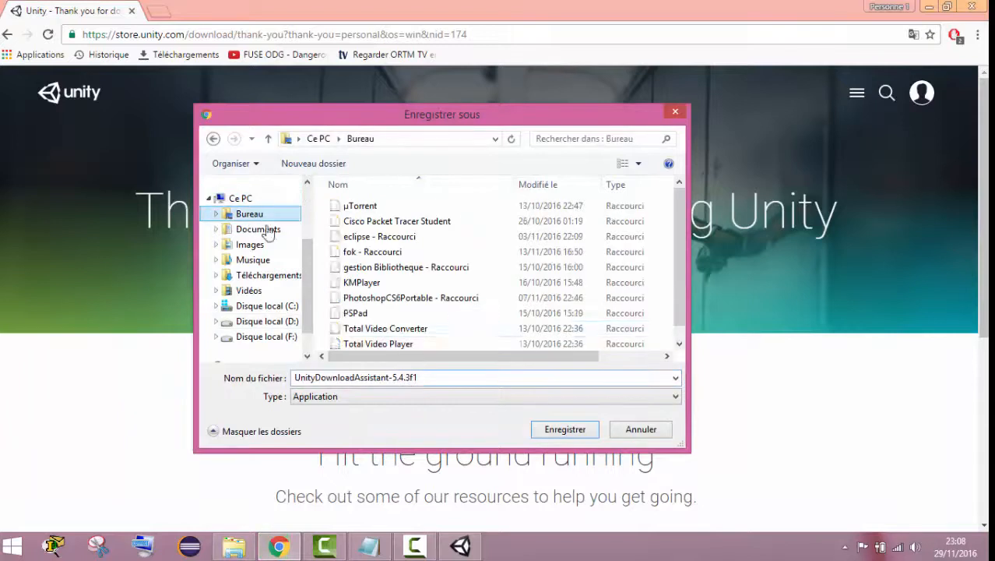
left_click(565, 429)
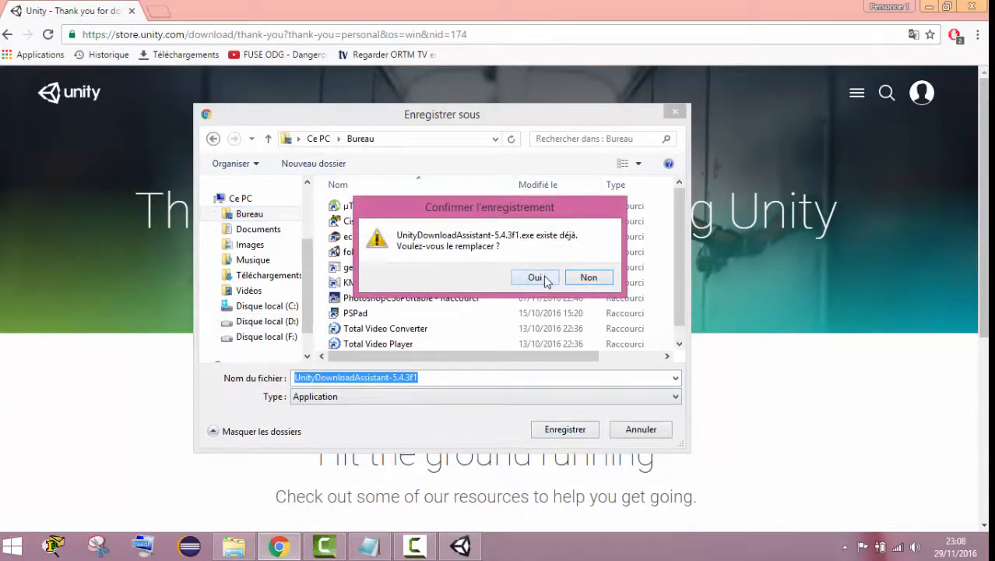
left_click(537, 278)
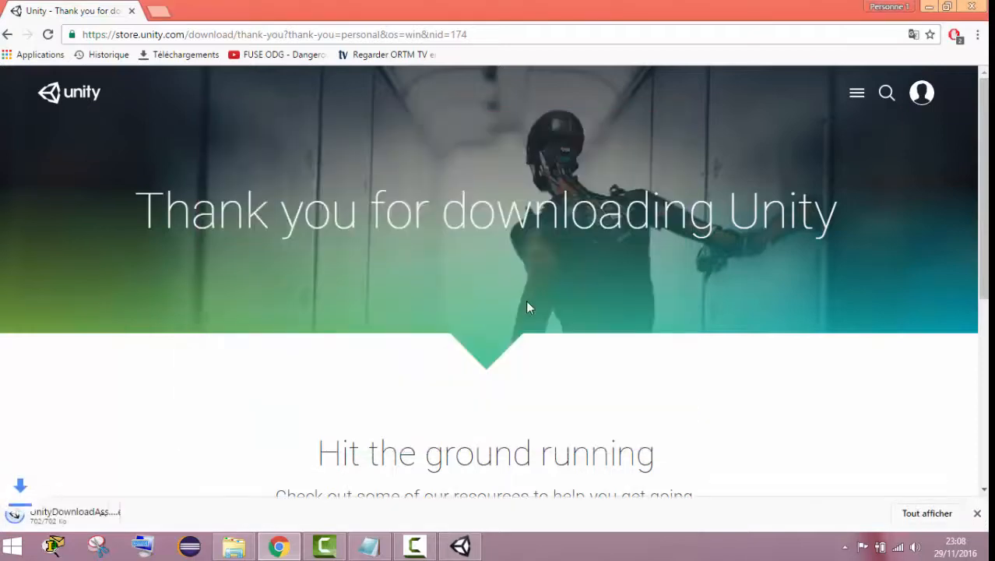
- Run the downloaded Unity Download Assistant, accept the License Agreement terms and proceed to the component selection
left_click(111, 515)
left_click(574, 389)
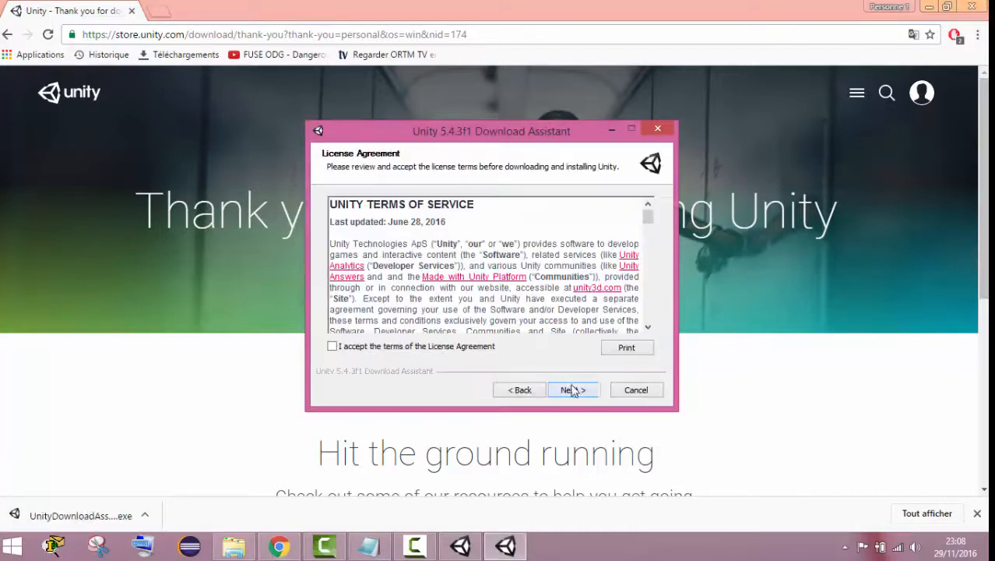
left_click(469, 351)
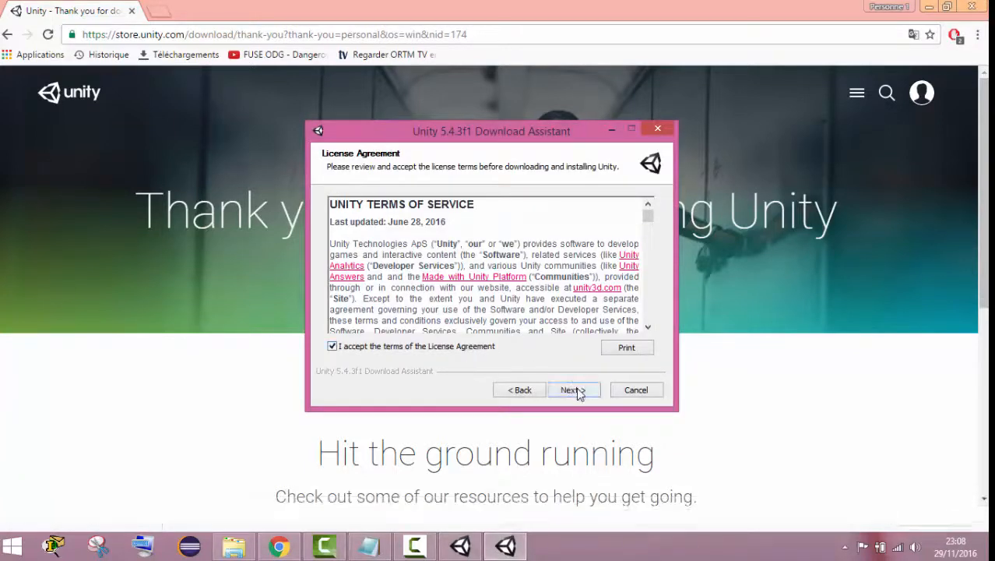
left_click(575, 391)
left_click(578, 390)
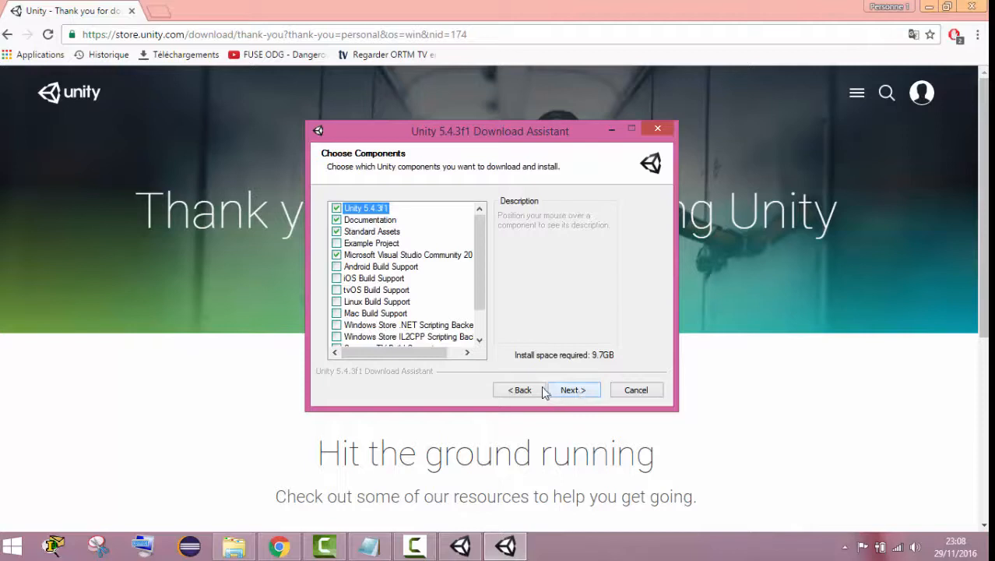
- Choose the 64 bit architecture in the Unity setup, continue to the install locations with the default components, and quit the setup
left_click(539, 389)
left_click(334, 255)
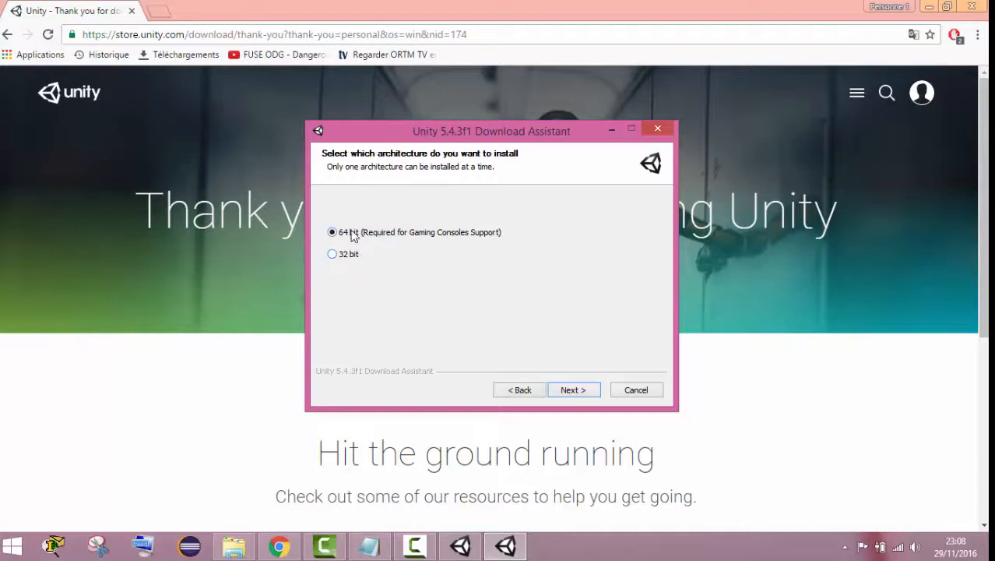
left_click(355, 234)
left_click(573, 389)
left_click(573, 391)
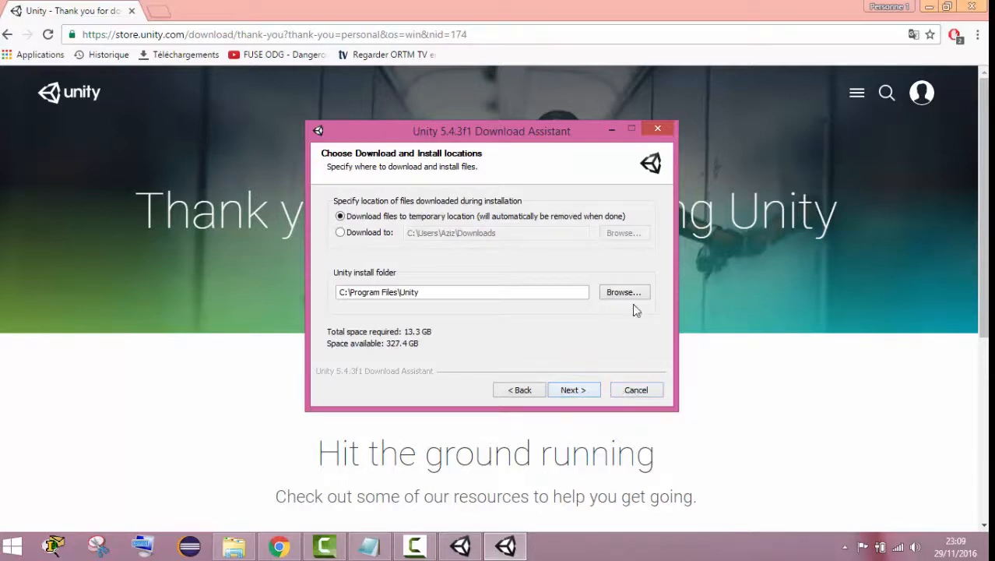
left_click(637, 391)
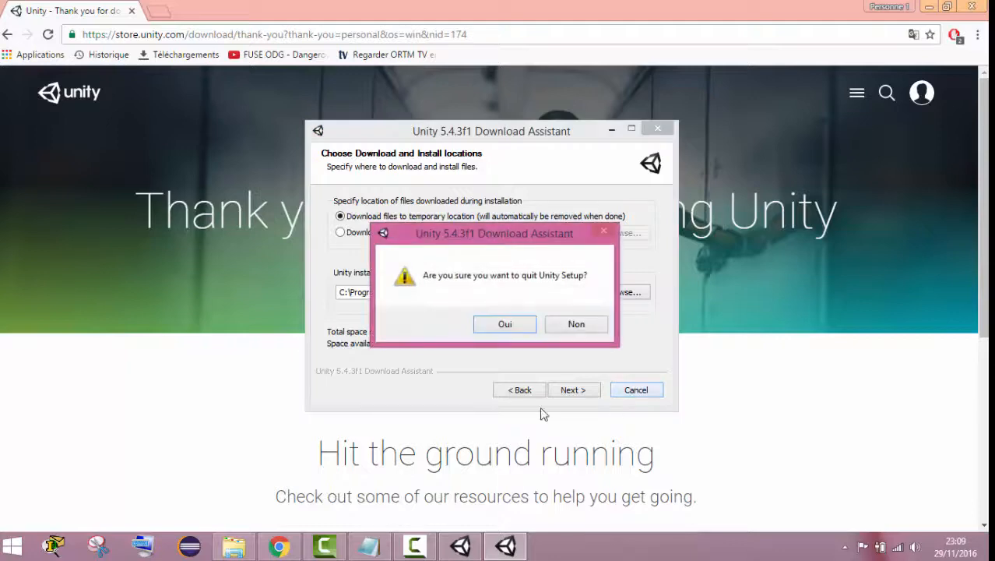
left_click(504, 324)
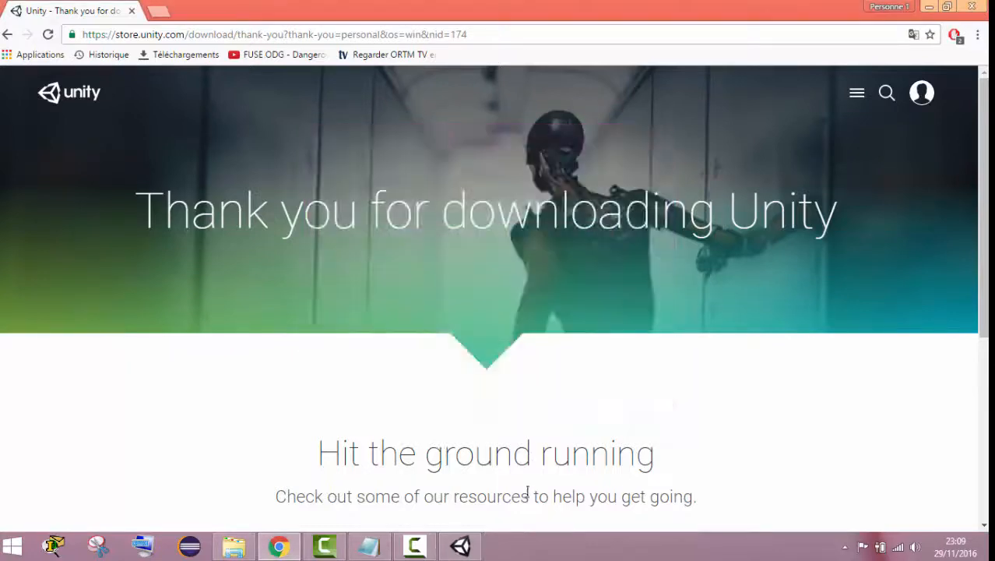
- Minimize the browser and clear all remaining windows to show the desktop
left_click(461, 547)
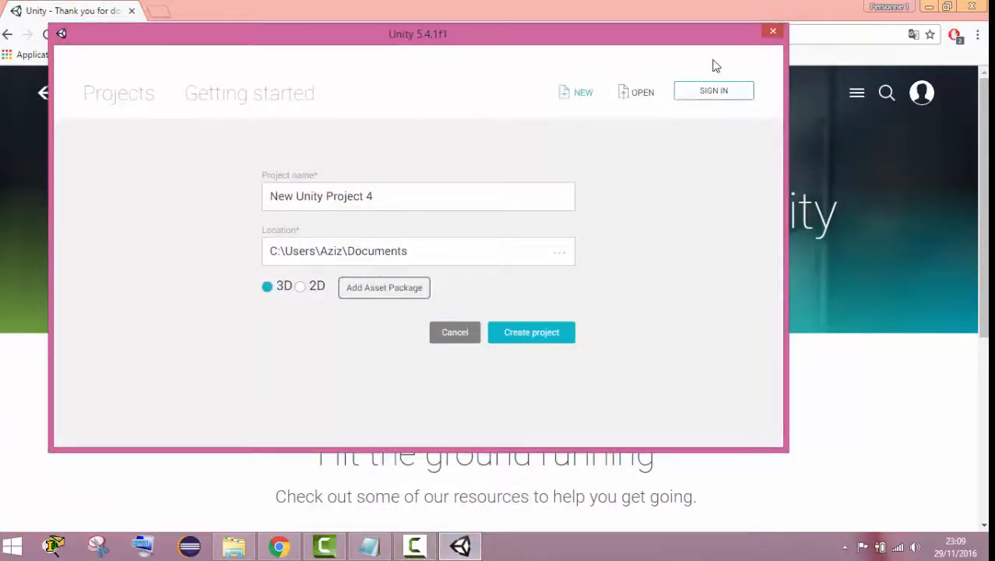
left_click(841, 421)
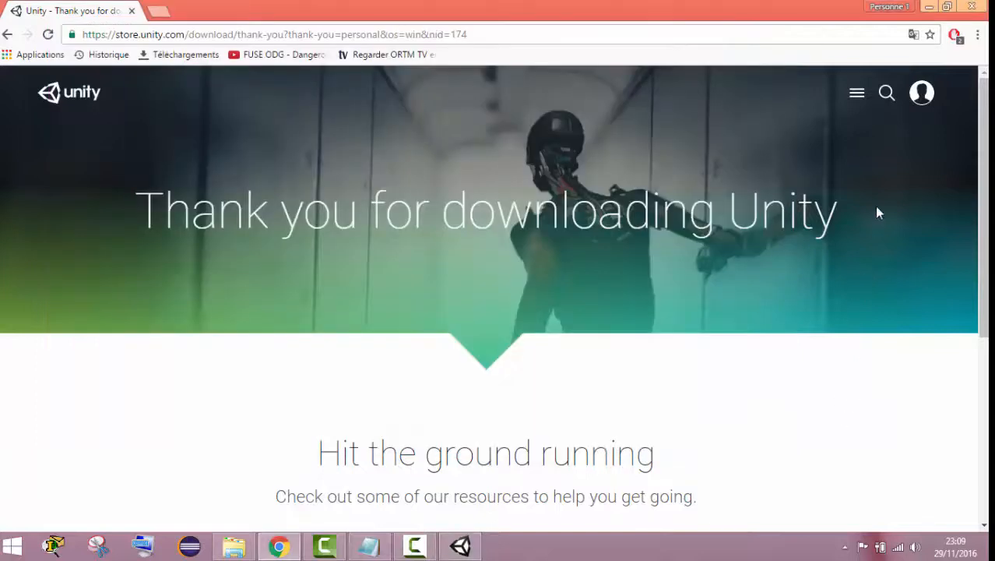
left_click(930, 8)
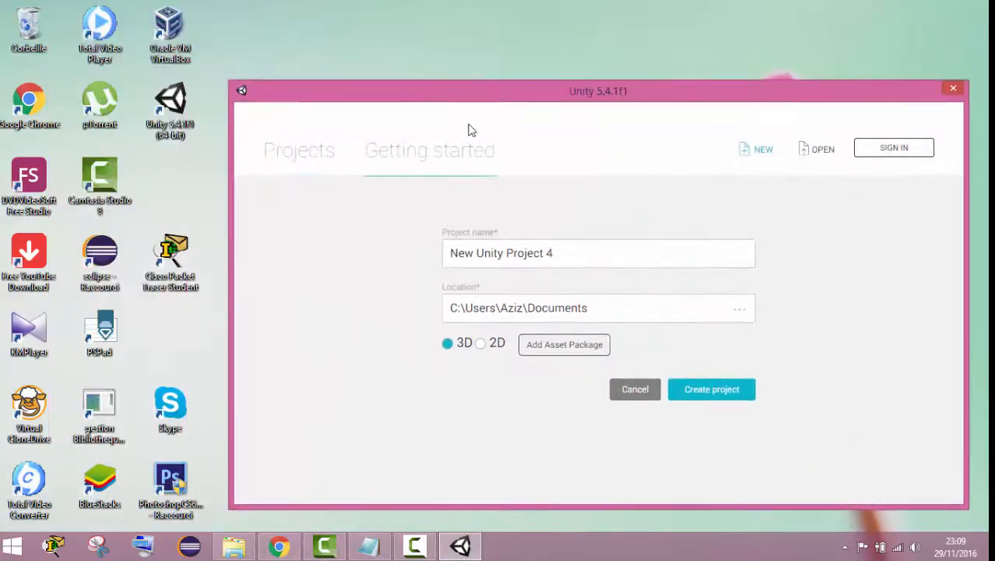
right_click(766, 52)
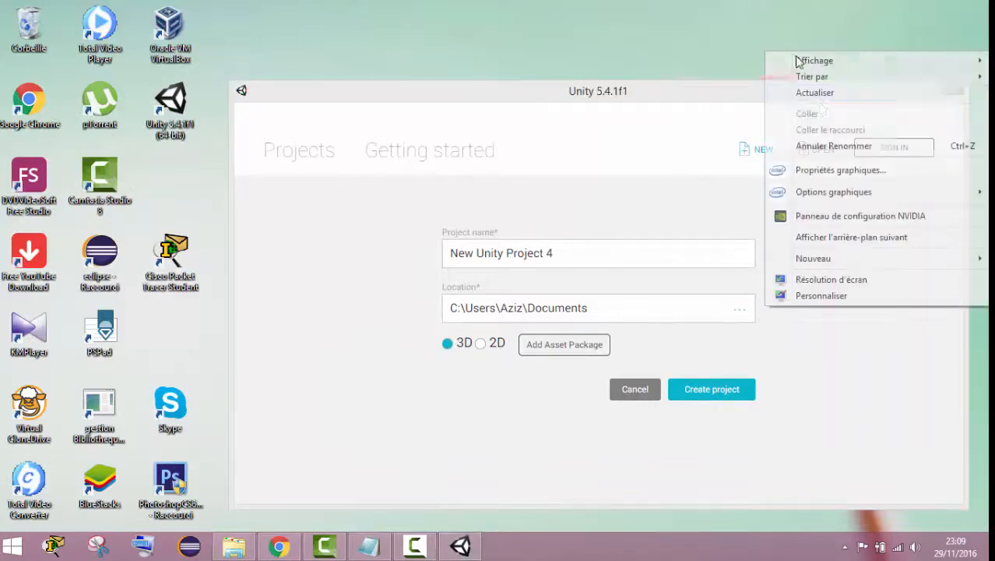
right_click(680, 547)
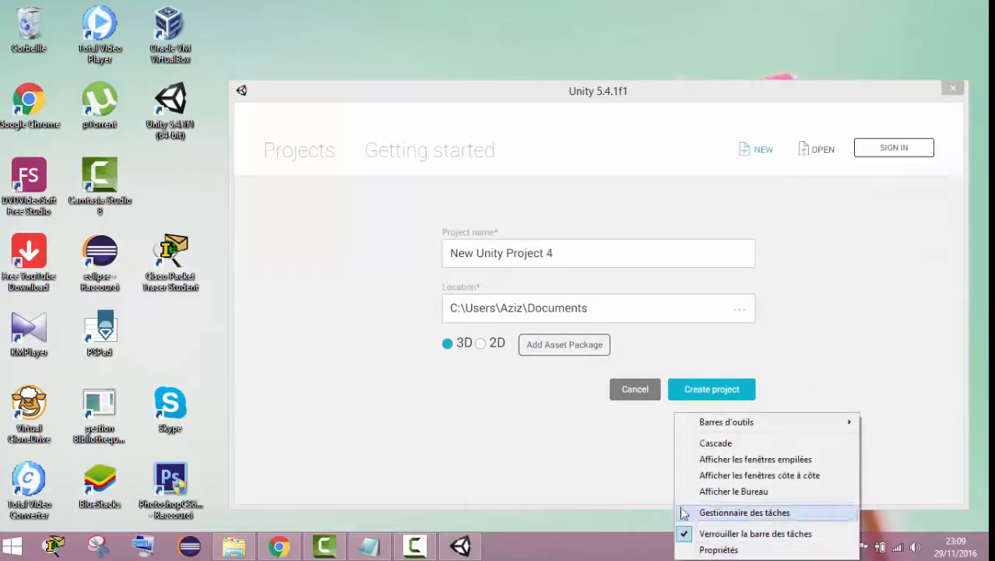
left_click(733, 489)
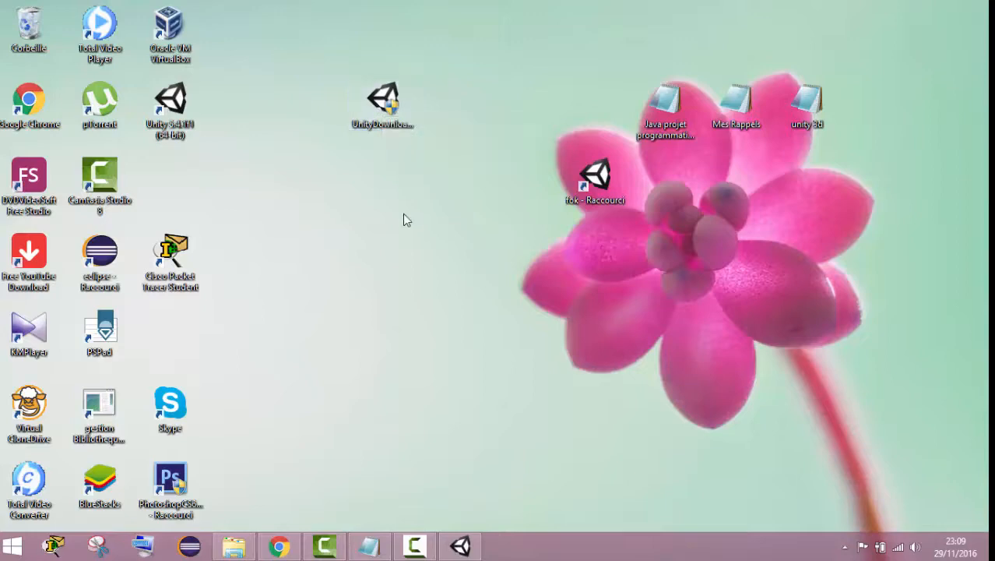
- Launch Unity 5.4.1f1 (64-bit) from the desktop and look through its list of existing projects
left_click(168, 117)
double_click(167, 117)
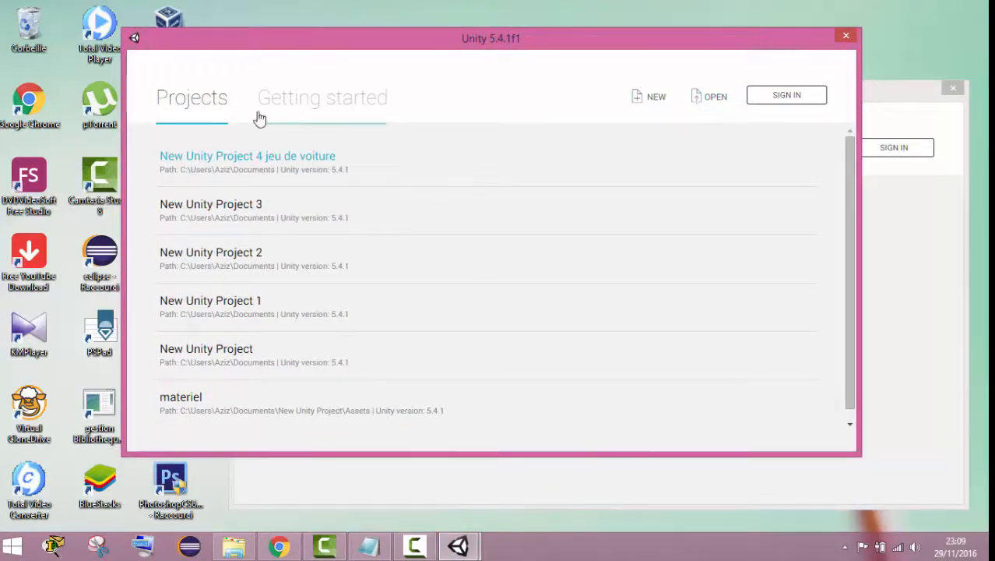
left_click(315, 103)
left_click(207, 101)
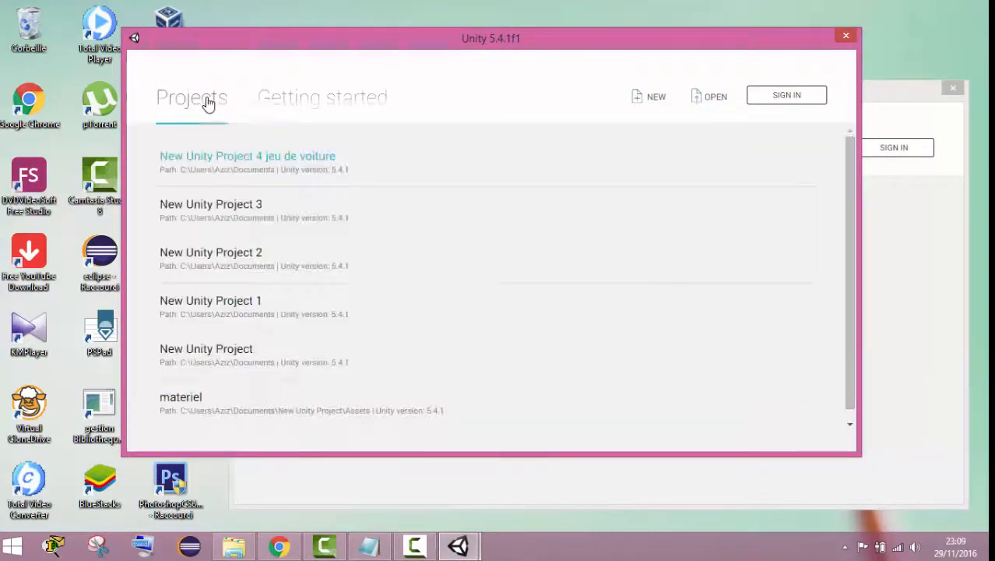
scroll(466, 289, "down", 1)
scroll(466, 289, "up", 1)
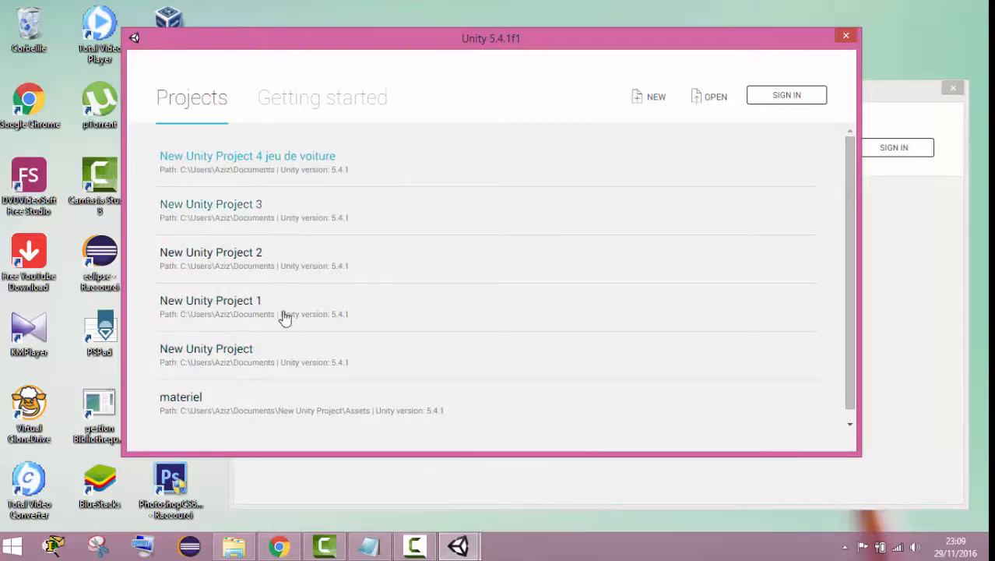
- Create a 3D project named New Unity Project 4 in the Documents folder, working offline instead of signing in
left_click(645, 98)
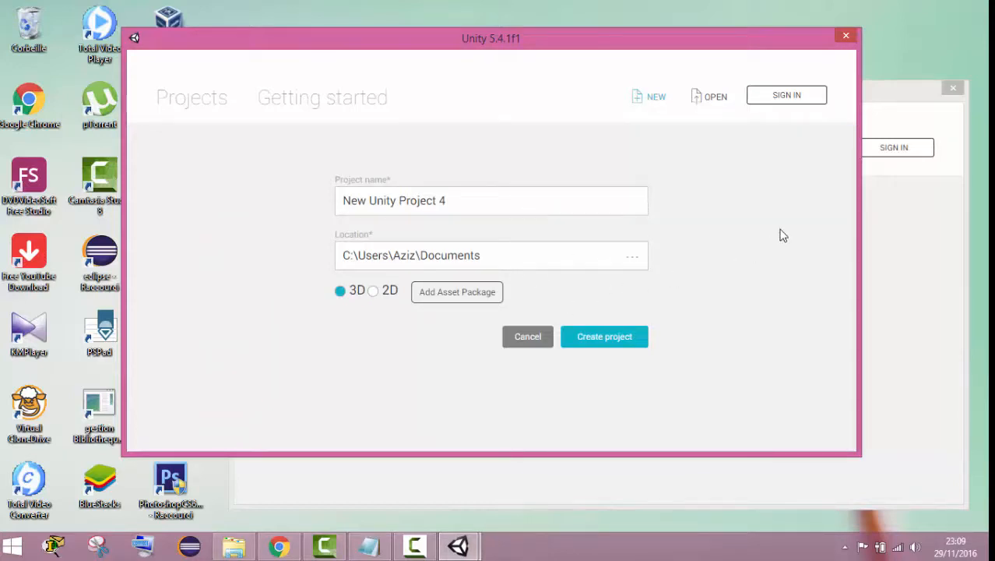
left_click(796, 99)
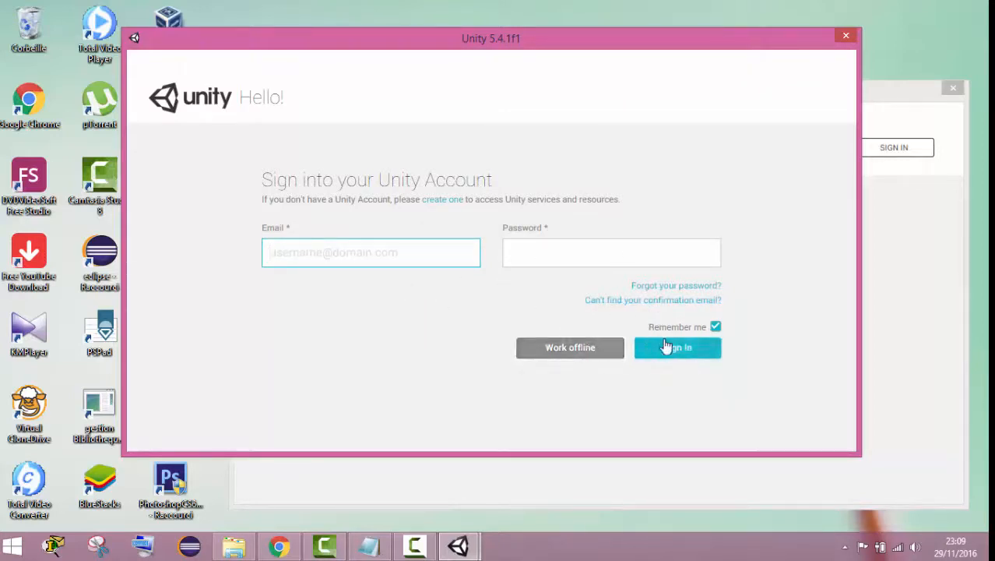
left_click(598, 353)
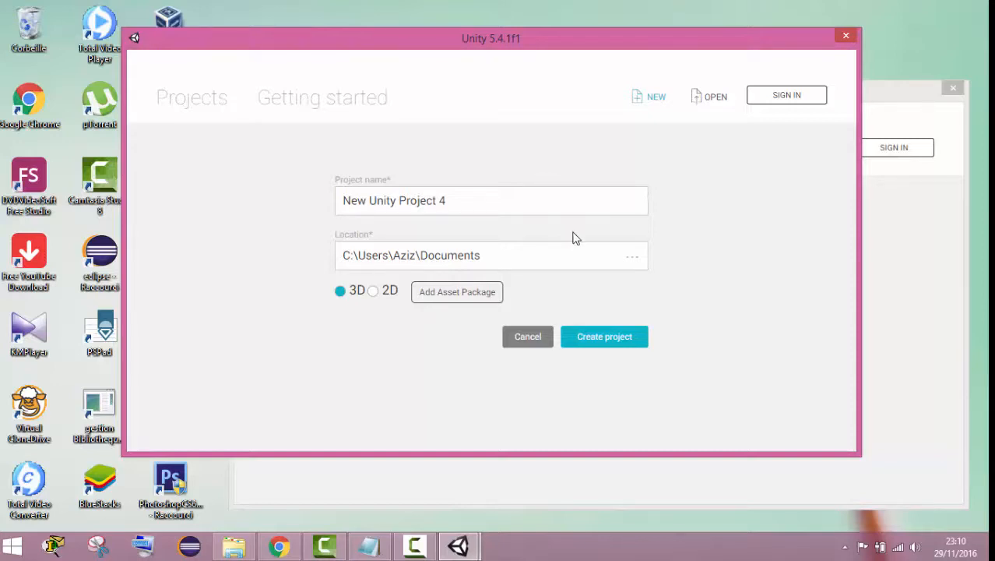
left_click(625, 344)
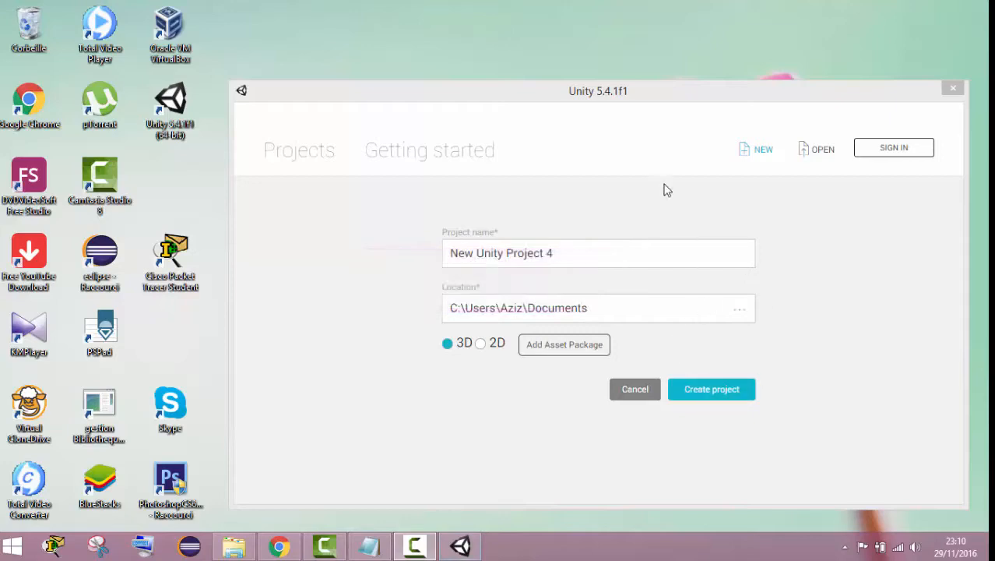
left_click(670, 393)
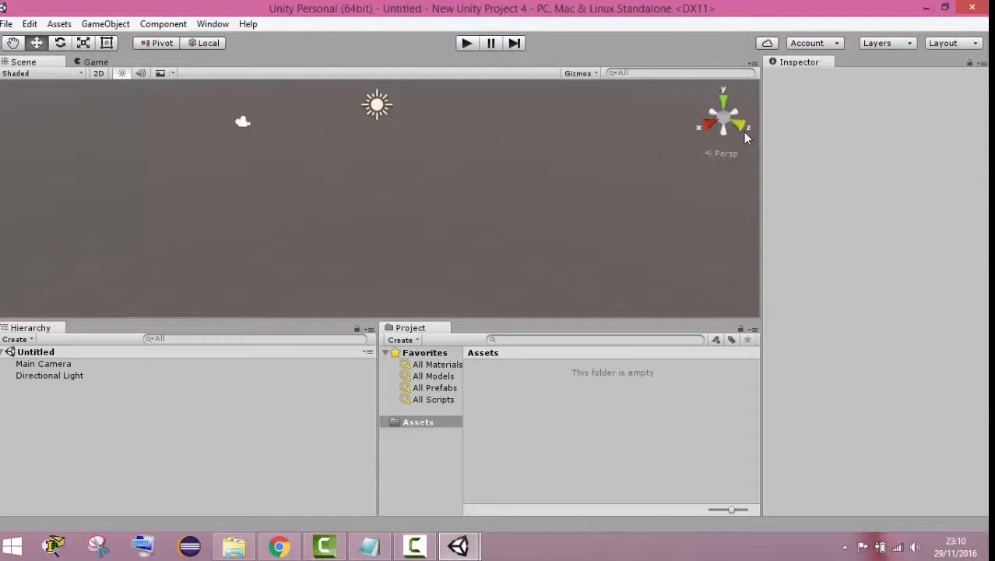
left_click(324, 546)
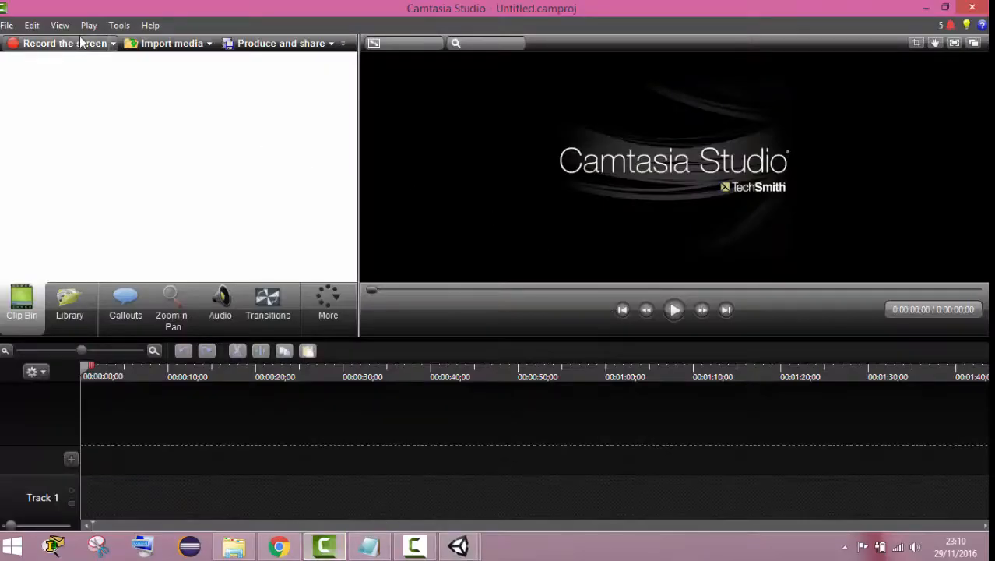
left_click(104, 45)
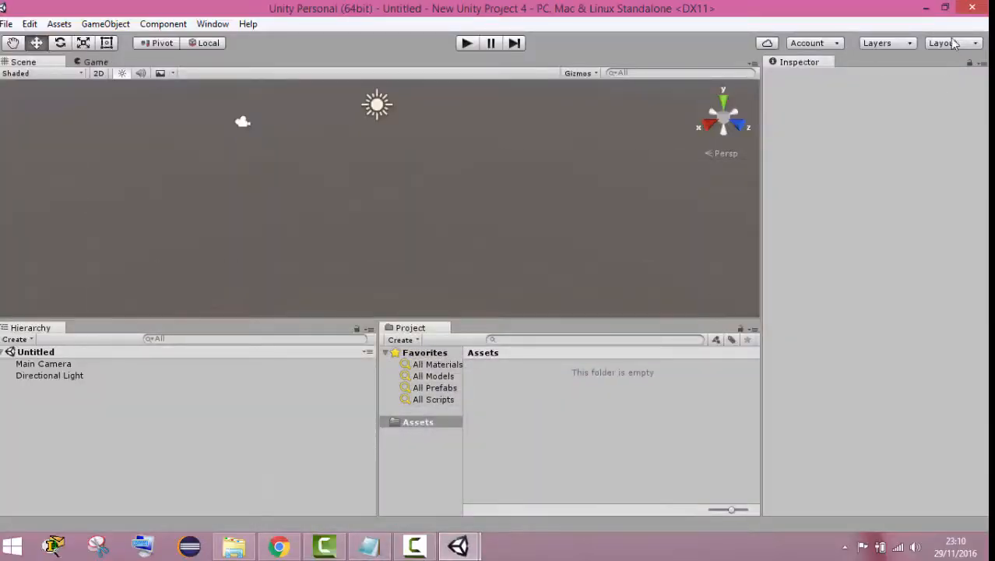
- Minimize the Unity editor and bring up the desktop
left_click(927, 8)
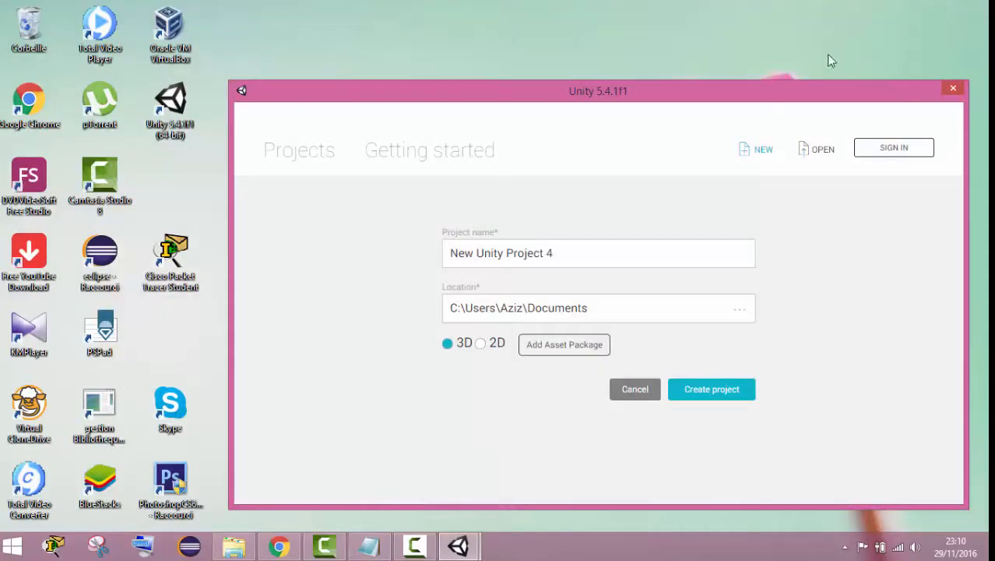
right_click(679, 547)
left_click(690, 486)
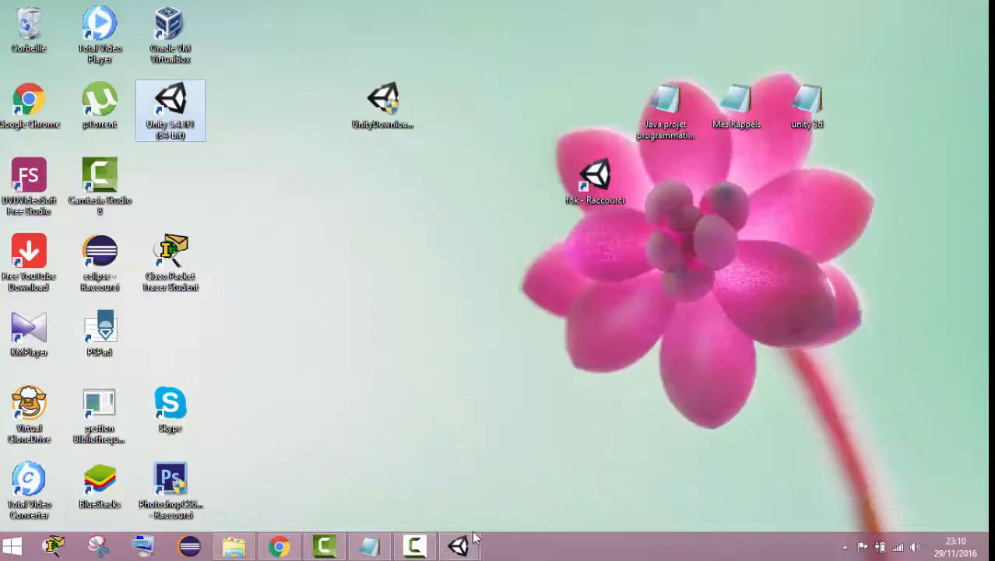
left_click(418, 549)
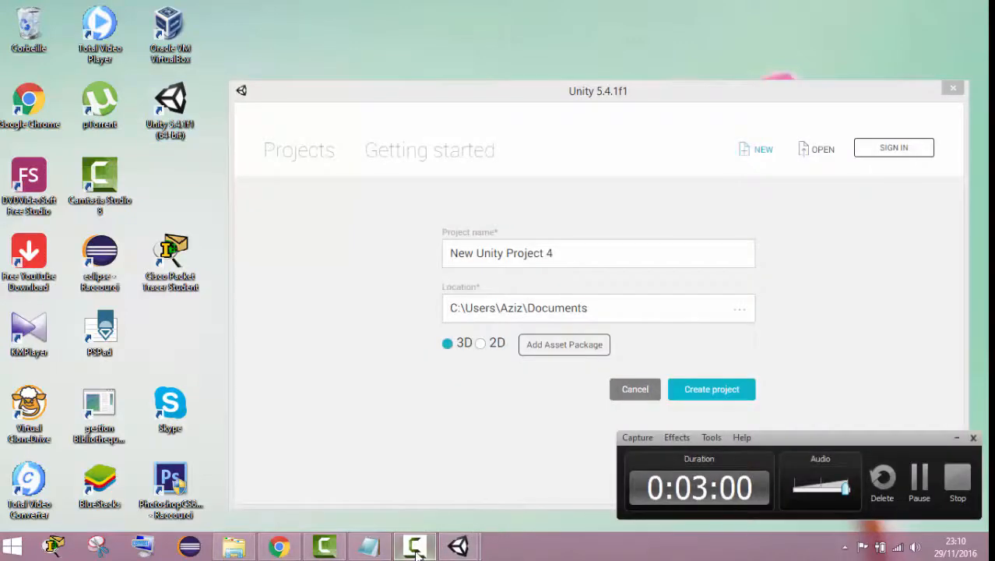
left_click(923, 478)
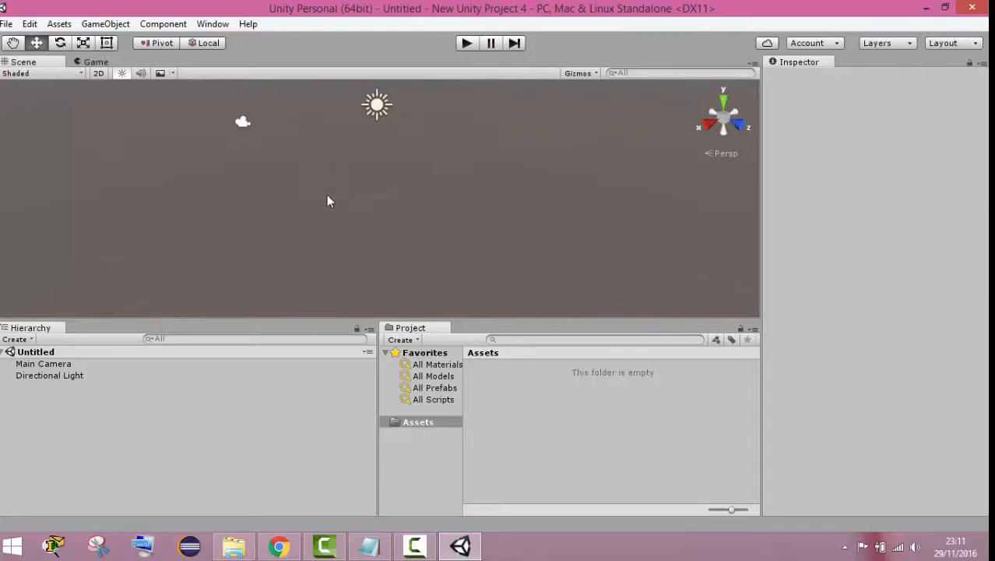
- Look around the empty scene from different angles by orbiting and panning the view
left_click_drag(327, 201, 272, 199, "alt")
left_click_drag(199, 196, 422, 189, "alt")
middle_click_drag(163, 181, 538, 163)
left_click_drag(427, 205, 374, 224, "alt")
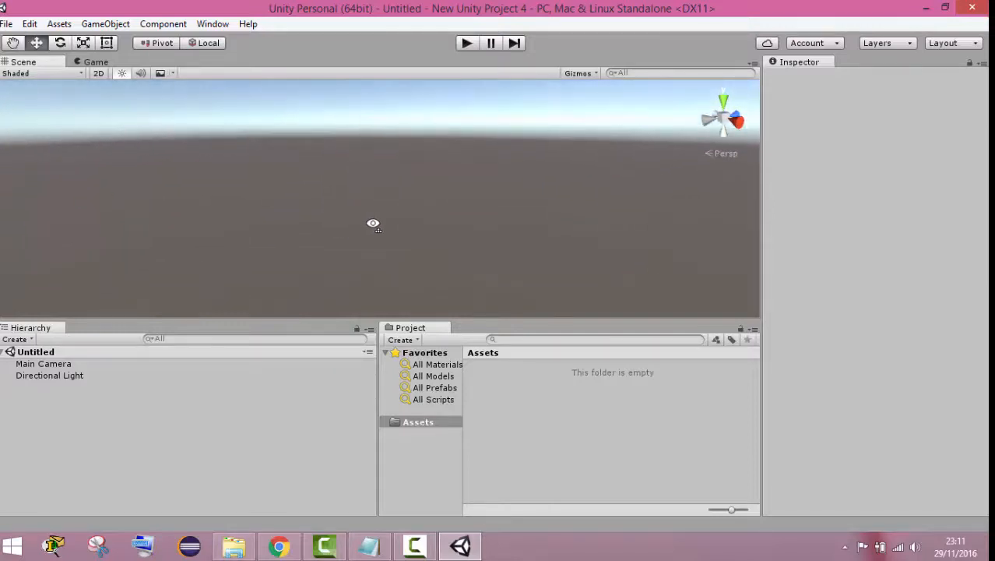
middle_click_drag(373, 225, 284, 226)
left_click_drag(380, 206, 139, 190)
right_click_drag(465, 175, 222, 145)
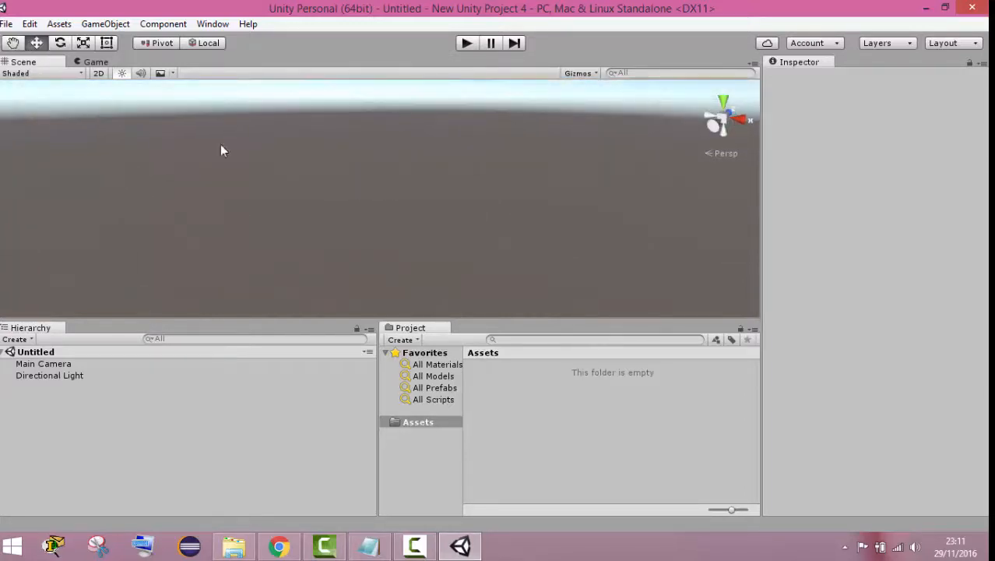
- Try out the Hand, Scale and Rotate tools in the scene and return to the Move tool
left_click(13, 44)
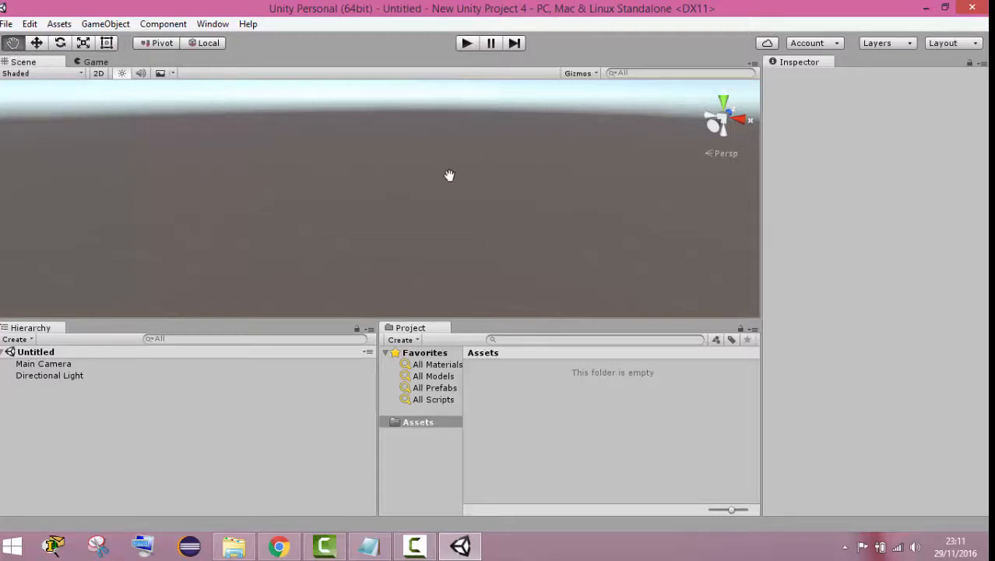
left_click(35, 44)
right_click_drag(446, 222, 433, 180)
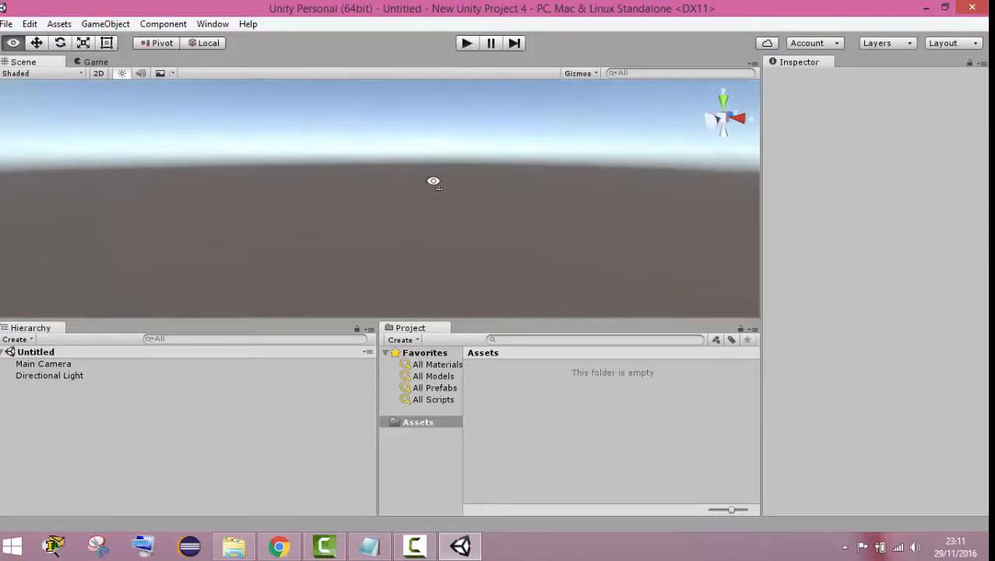
middle_click_drag(413, 204, 352, 220)
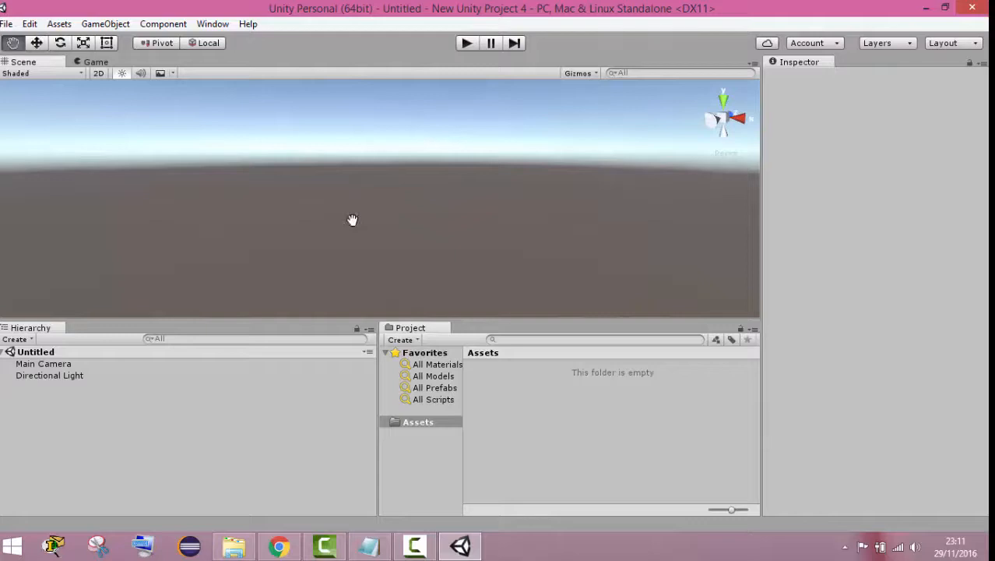
left_click(83, 43)
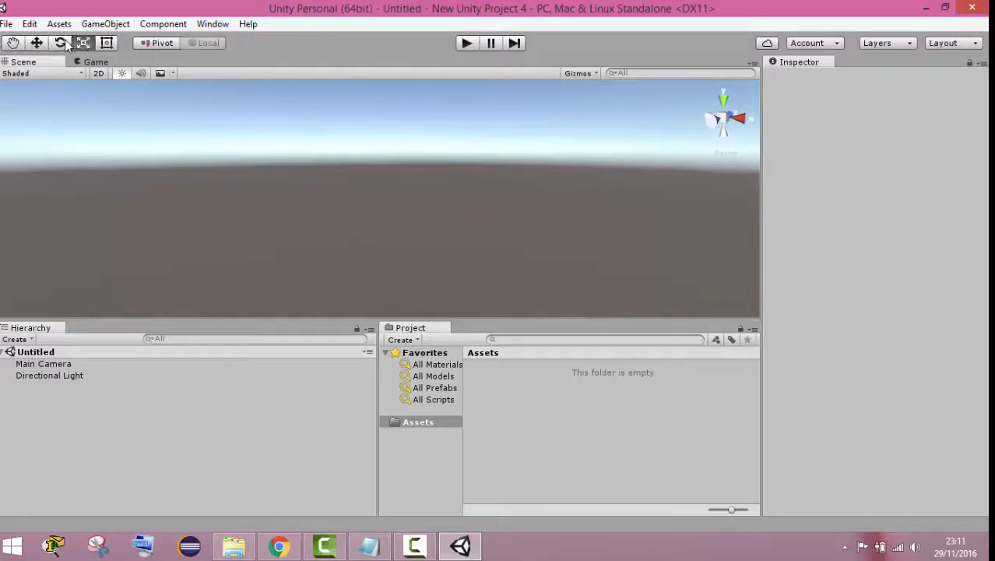
left_click(60, 42)
left_click(37, 43)
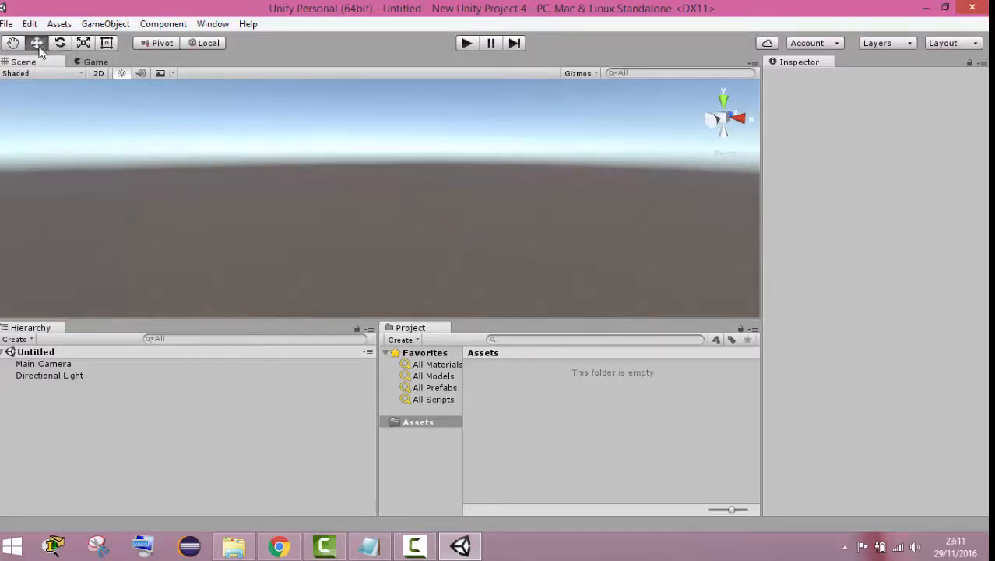
left_click(4, 25)
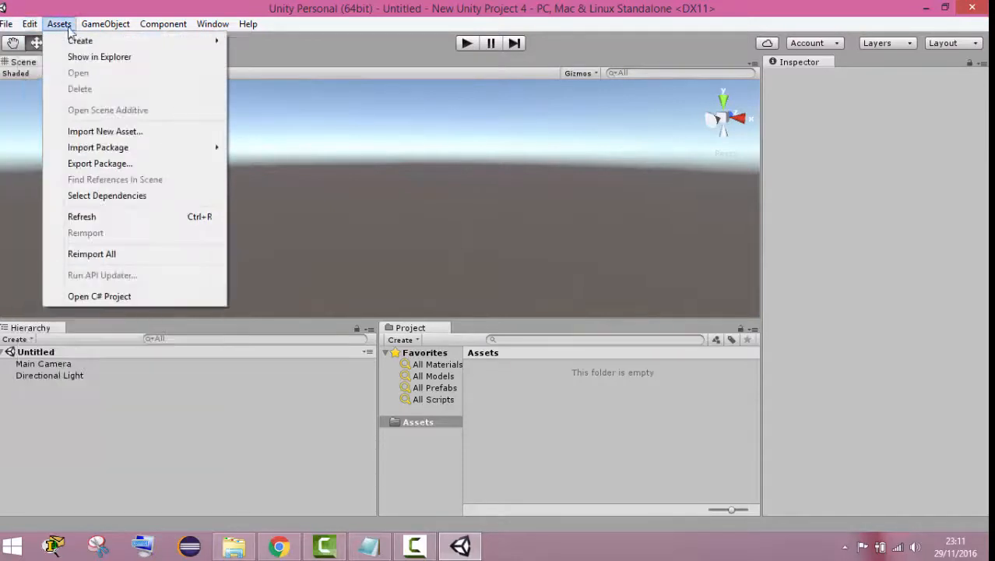
mouse_move(70, 29)
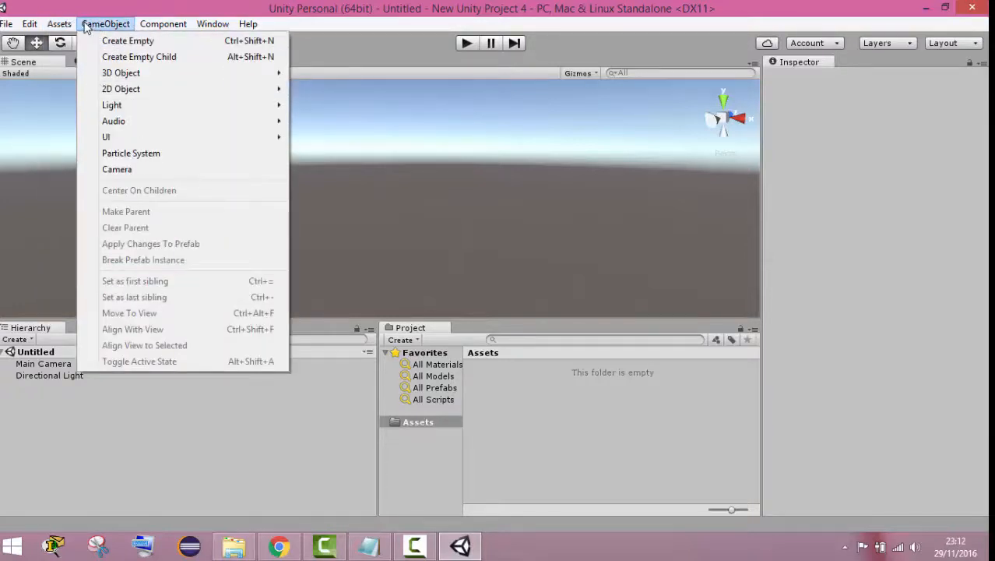
mouse_move(153, 29)
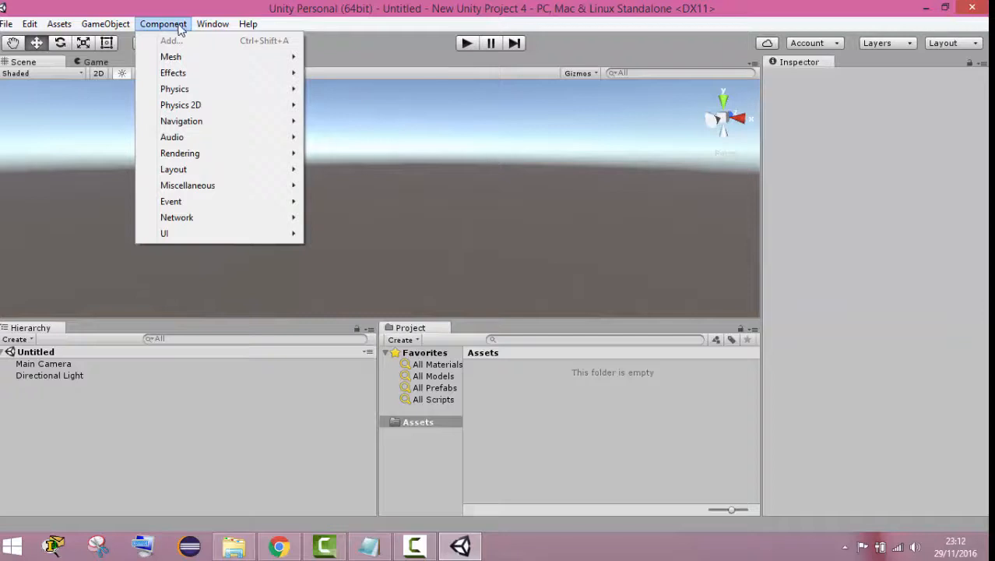
mouse_move(222, 33)
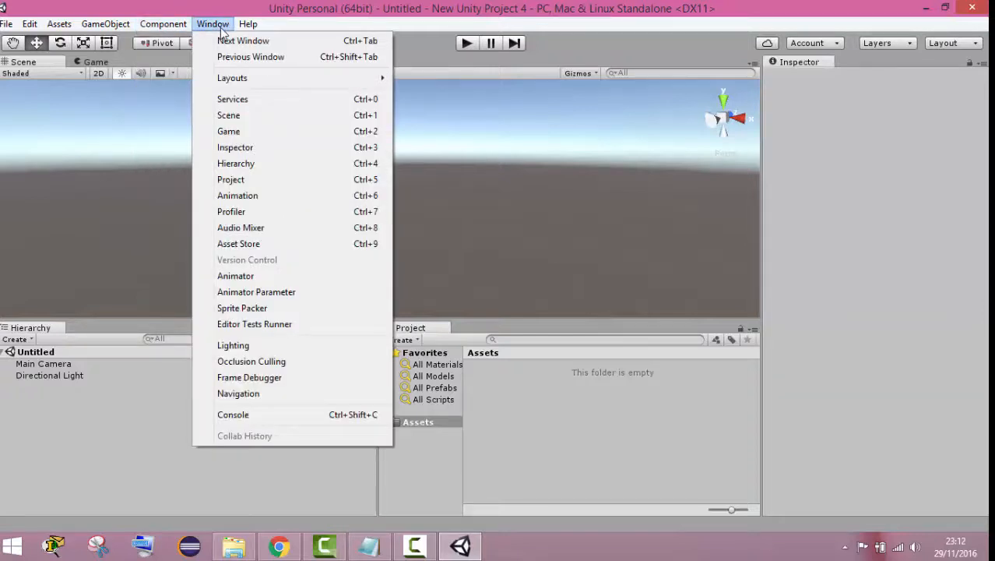
mouse_move(254, 31)
left_click(88, 183)
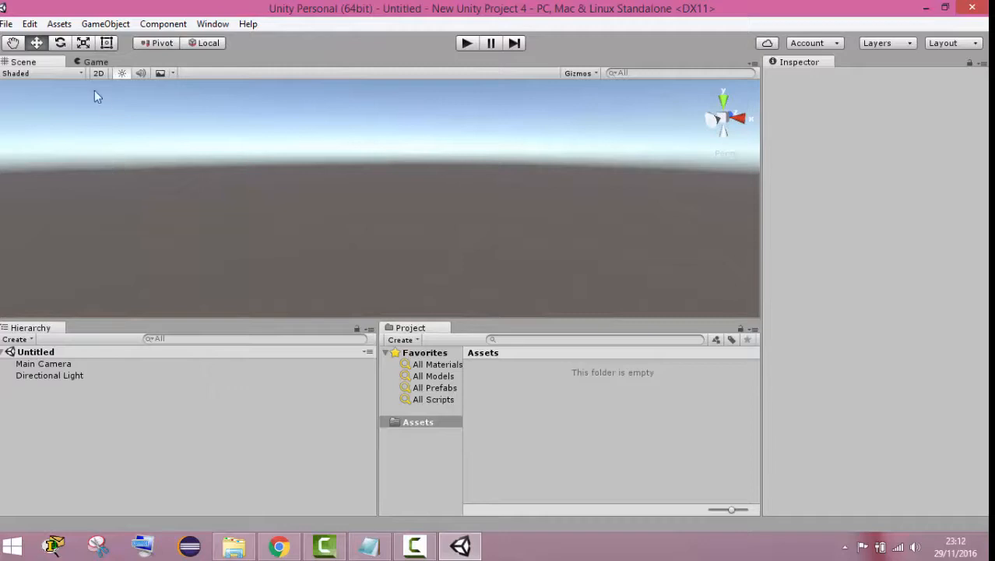
- Add a 3D Terrain object to the scene
left_click(102, 24)
mouse_move(161, 73)
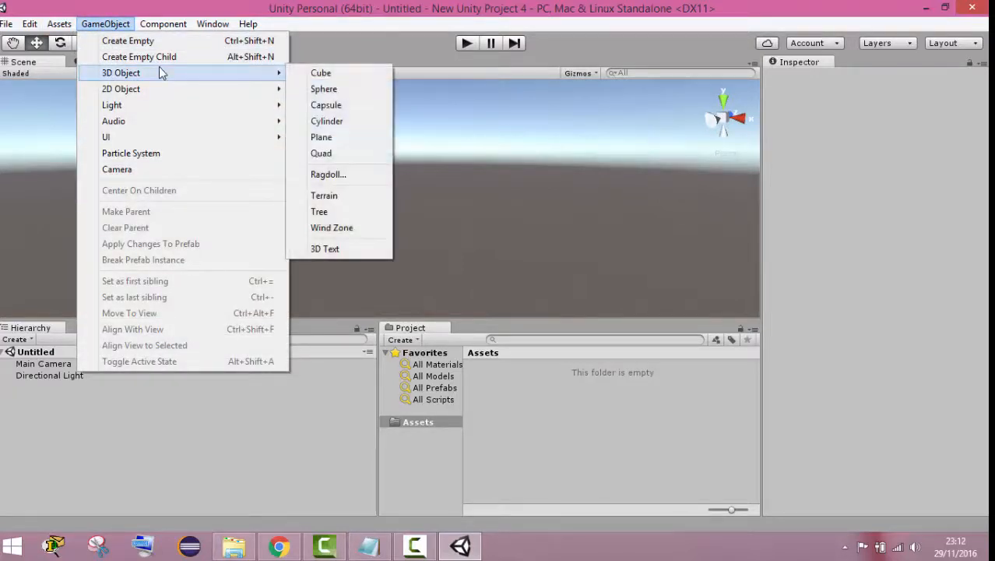
left_click(343, 198)
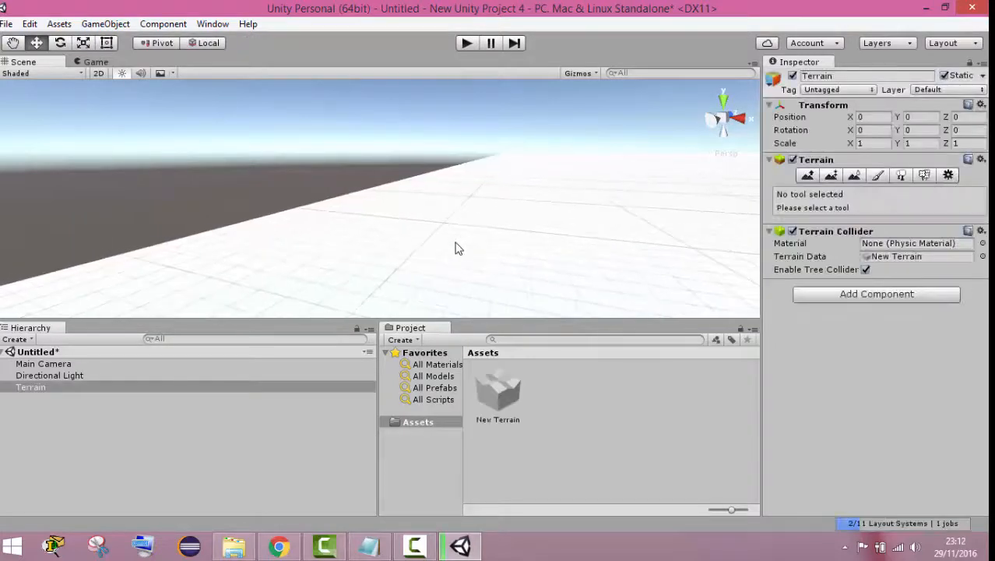
- Examine the new terrain from several angles and distances until its whole surface fits in the scene view
scroll(491, 254, "down", 5)
right_click_drag(478, 236, 630, 212)
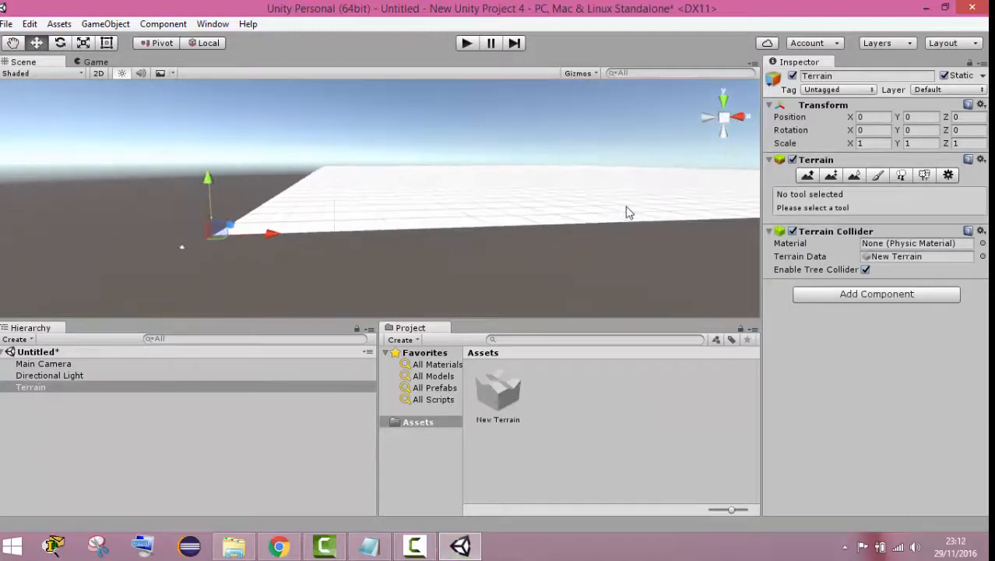
middle_click_drag(577, 173, 364, 242)
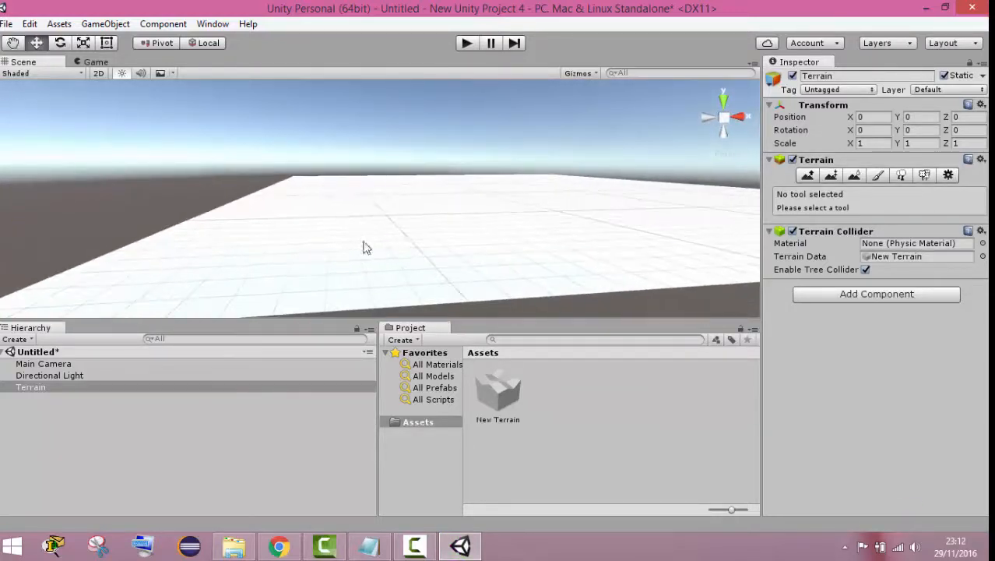
middle_click_drag(415, 216, 433, 331)
right_click_drag(422, 225, 453, 153)
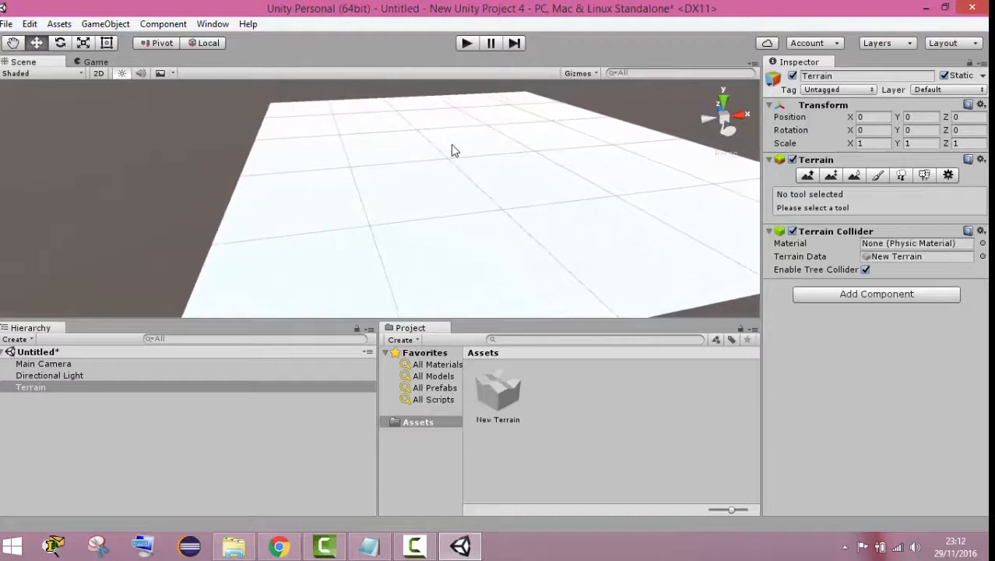
scroll(454, 150, "down", 4)
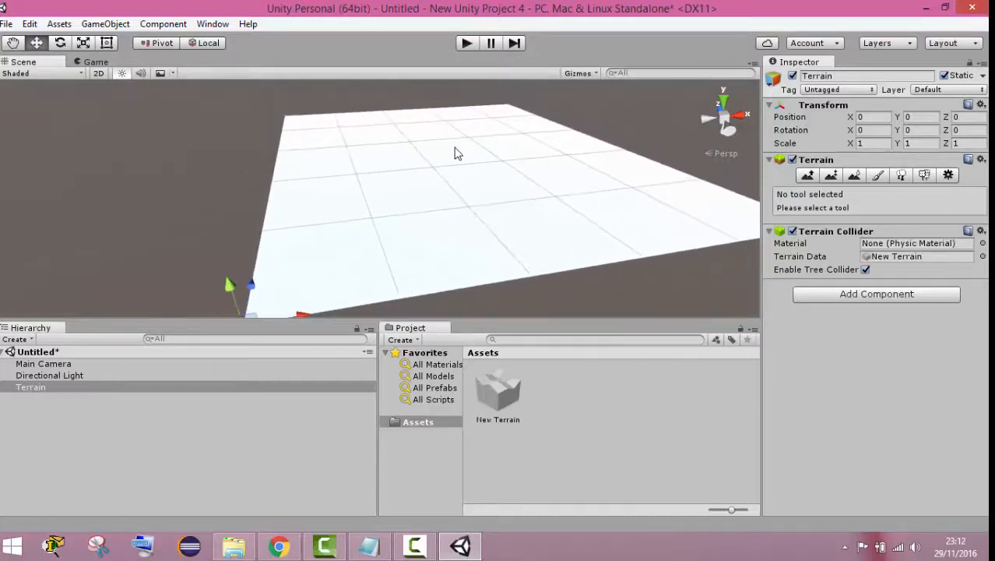
right_click_drag(478, 161, 208, 172)
scroll(406, 192, "down", 5)
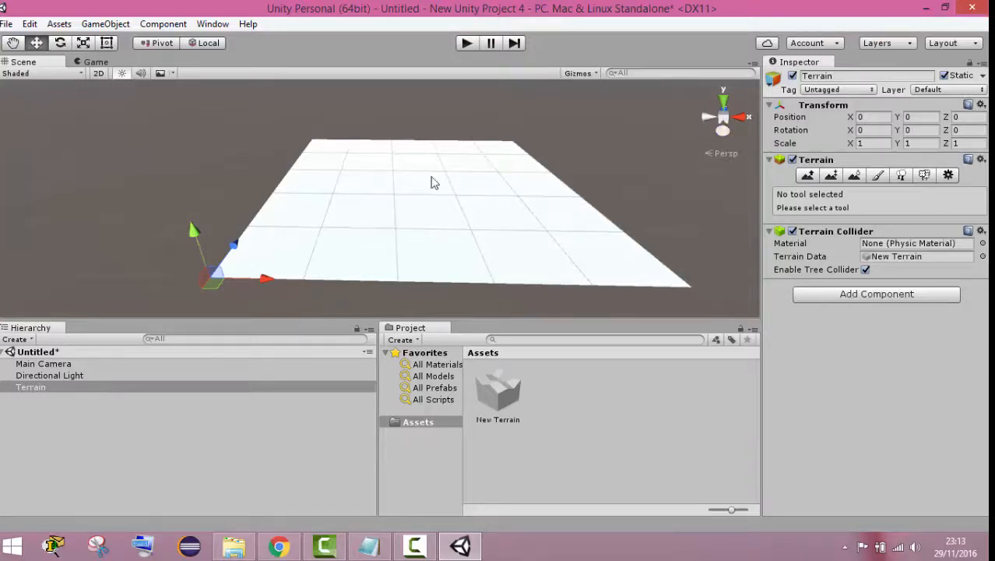
- Set the terrain's scale to X 2, Y 8 and Z 6
left_click(873, 143)
left_click(923, 143)
left_click(972, 143)
left_click(880, 117)
left_click(881, 144)
left_click(877, 116)
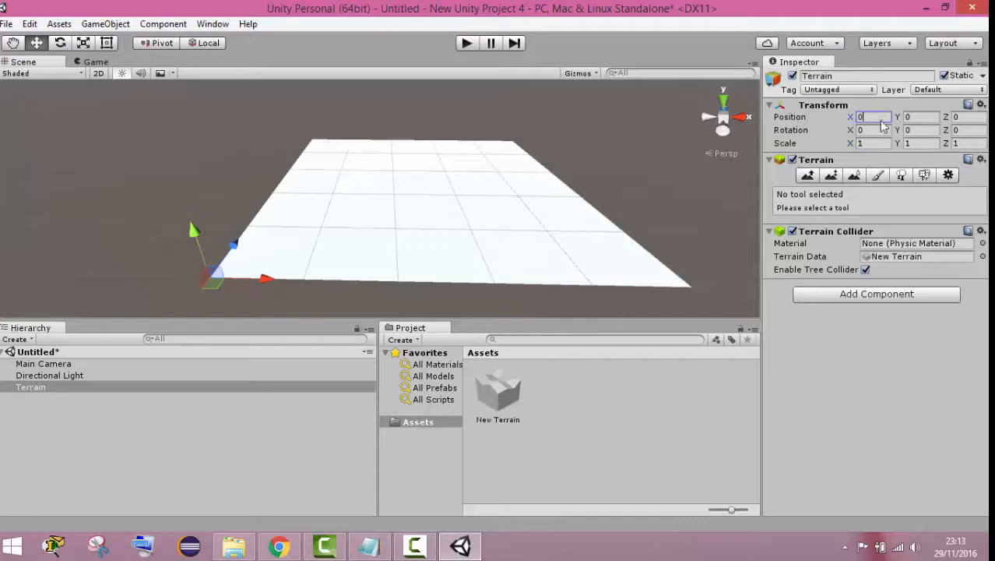
left_click(880, 144)
left_click(923, 144)
left_click(966, 143)
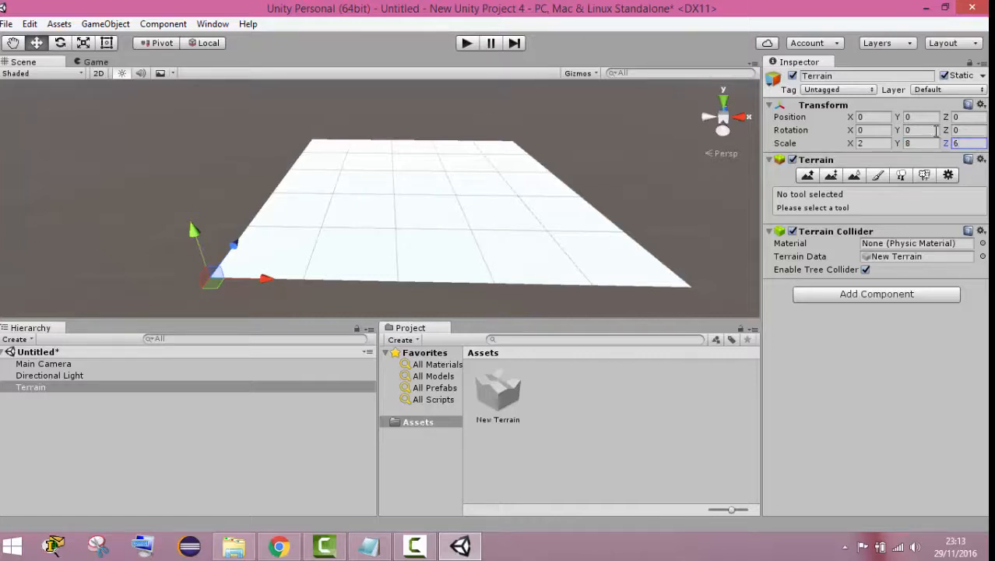
- Set the terrain's position to X 5, Y 2 and Z -10, and deselect it
left_click(869, 116)
type("5")
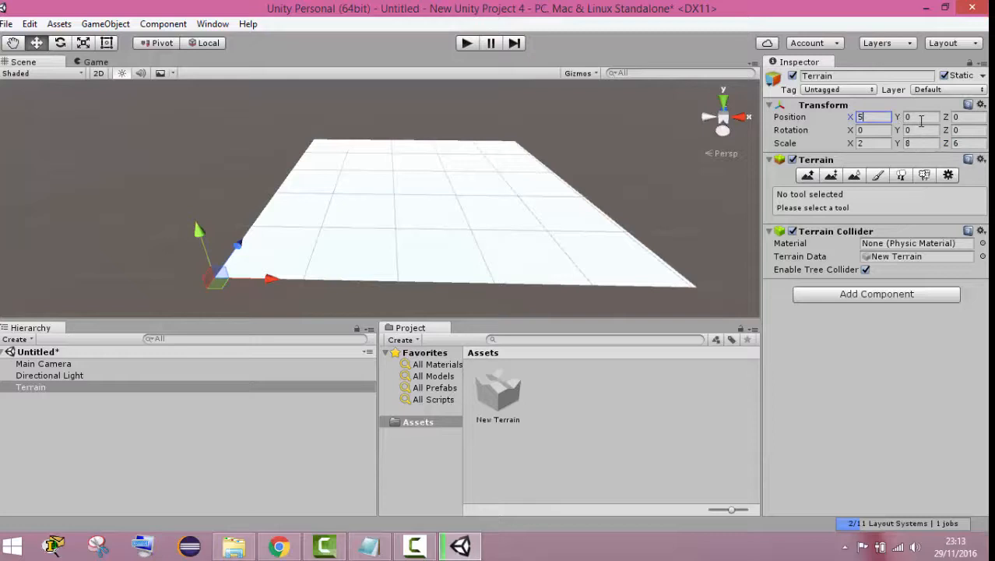
left_click(921, 118)
type("2")
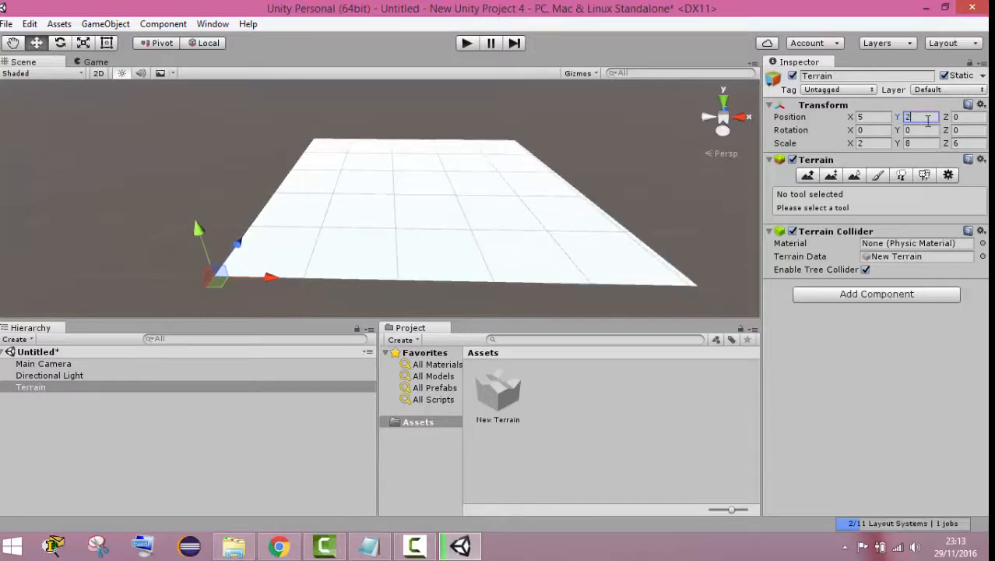
left_click(959, 117)
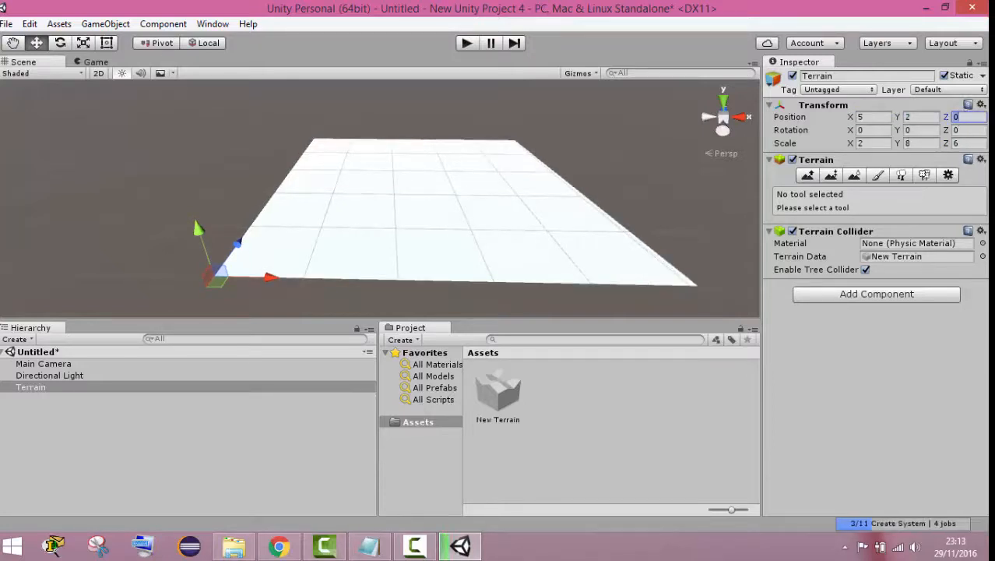
type("-10")
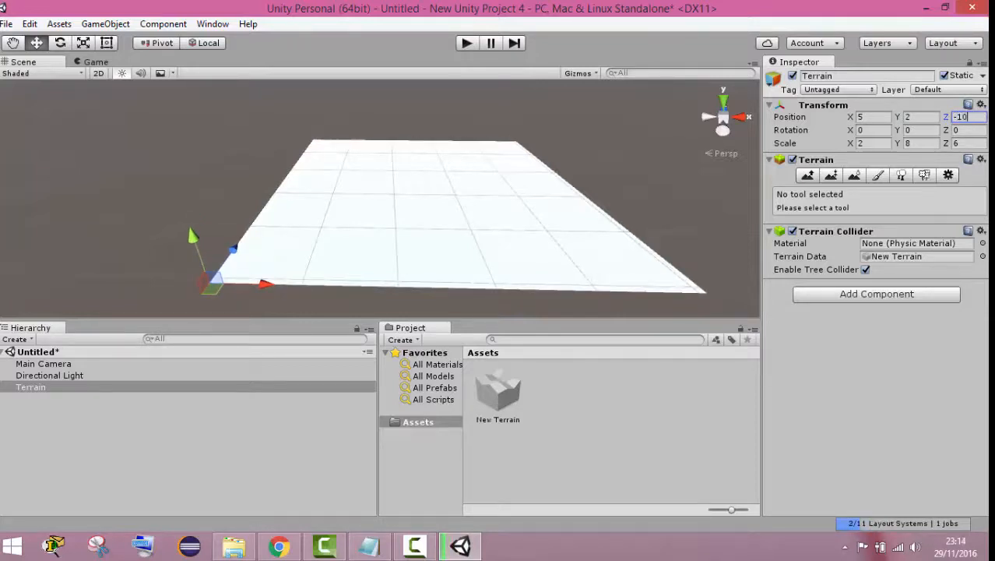
left_click(889, 131)
left_click(888, 144)
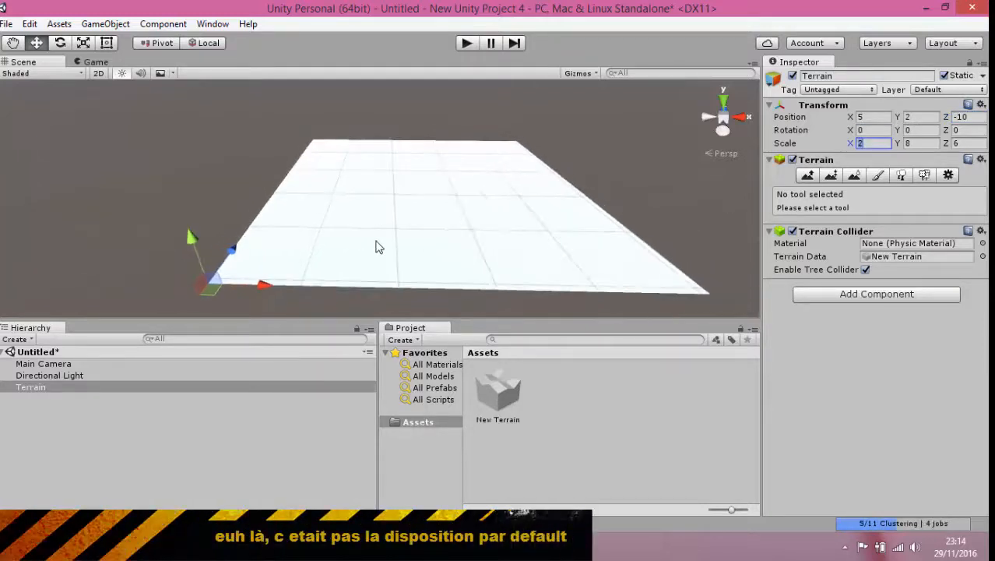
left_click(211, 123)
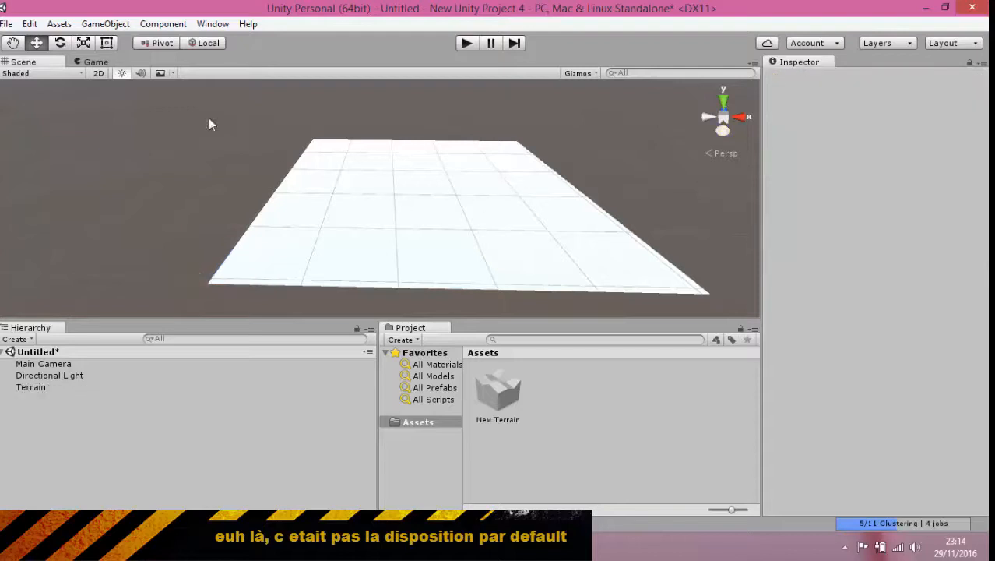
- Add a 3D Cube to the scene and select the terrain again
left_click(105, 24)
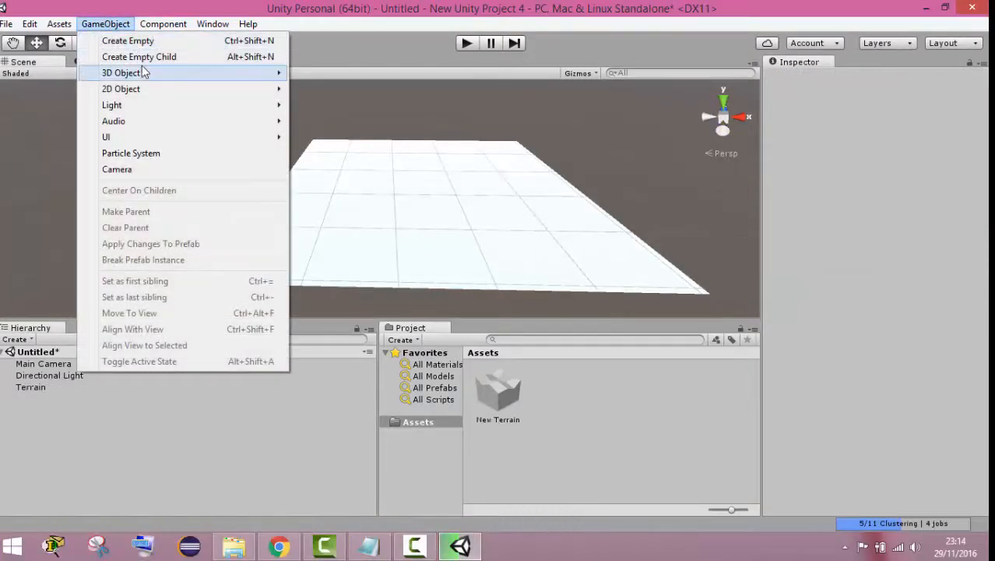
mouse_move(145, 73)
left_click(319, 73)
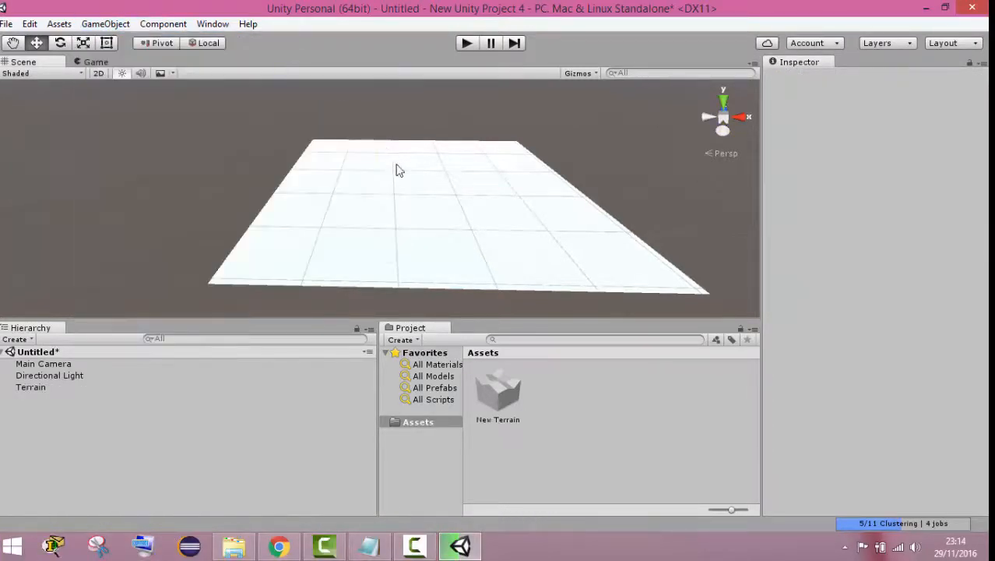
mouse_move(381, 188)
left_mouse_down()
mouse_move(472, 192)
mouse_move(388, 189)
left_mouse_up()
scroll(388, 190, "up", 3)
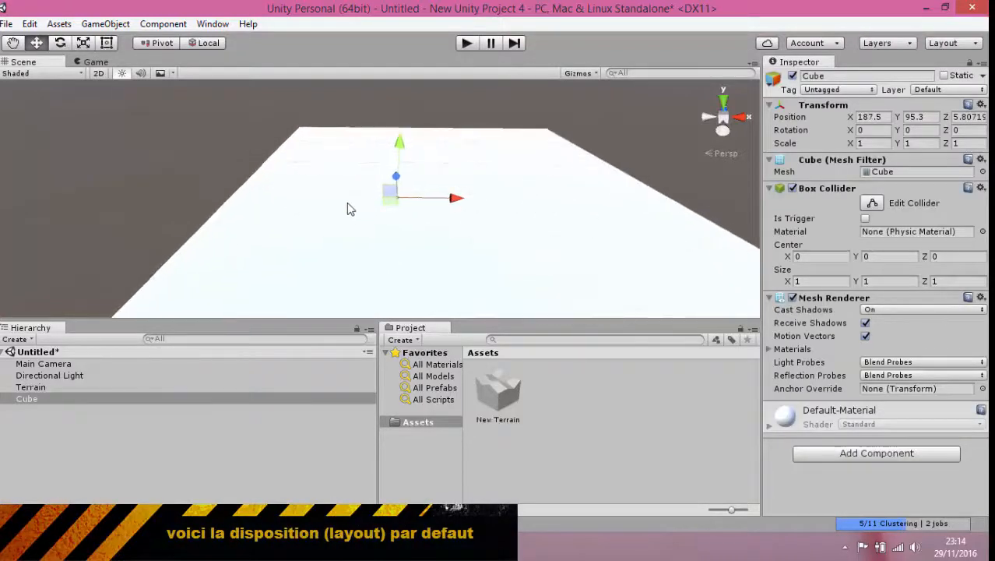
left_click(424, 224)
key("alt")
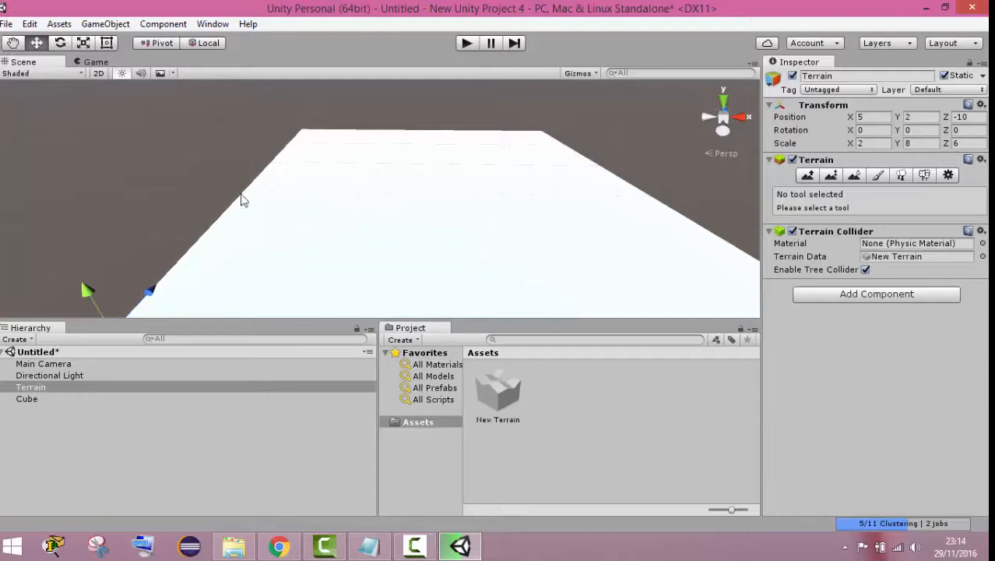
left_click(31, 73)
left_click(30, 74)
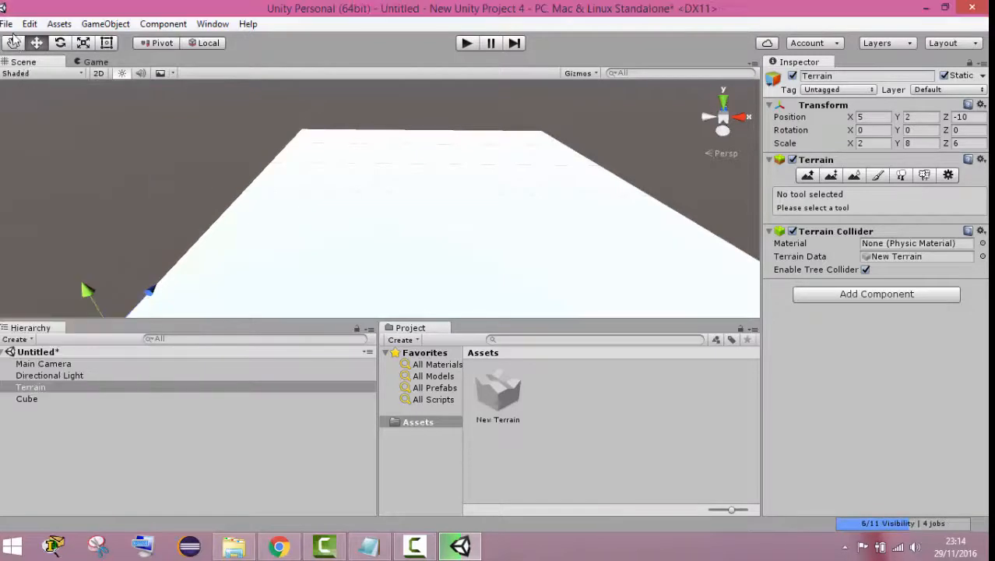
left_click(6, 25)
left_click(8, 28)
- Switch the editor to the Default window layout
left_click(950, 43)
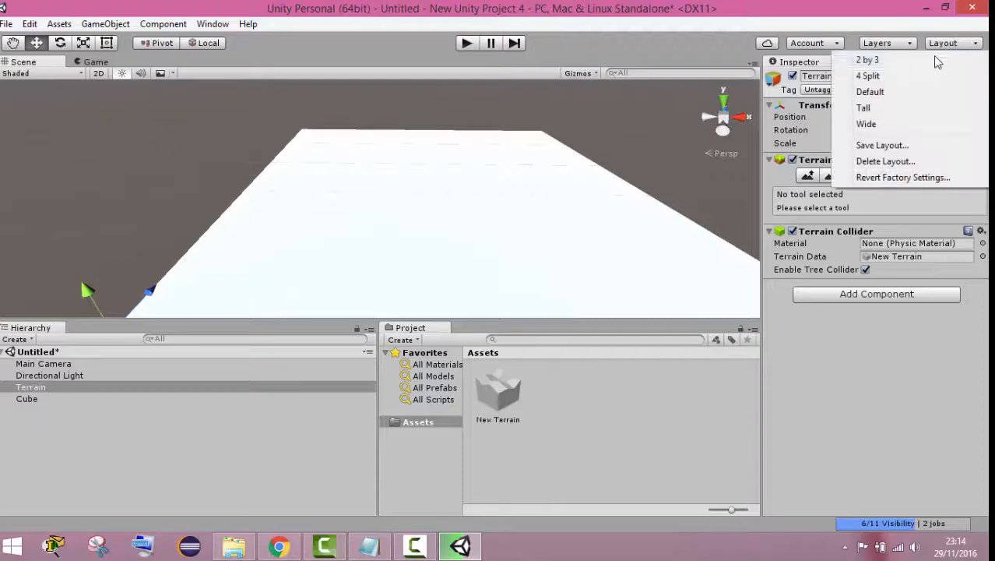
left_click(885, 93)
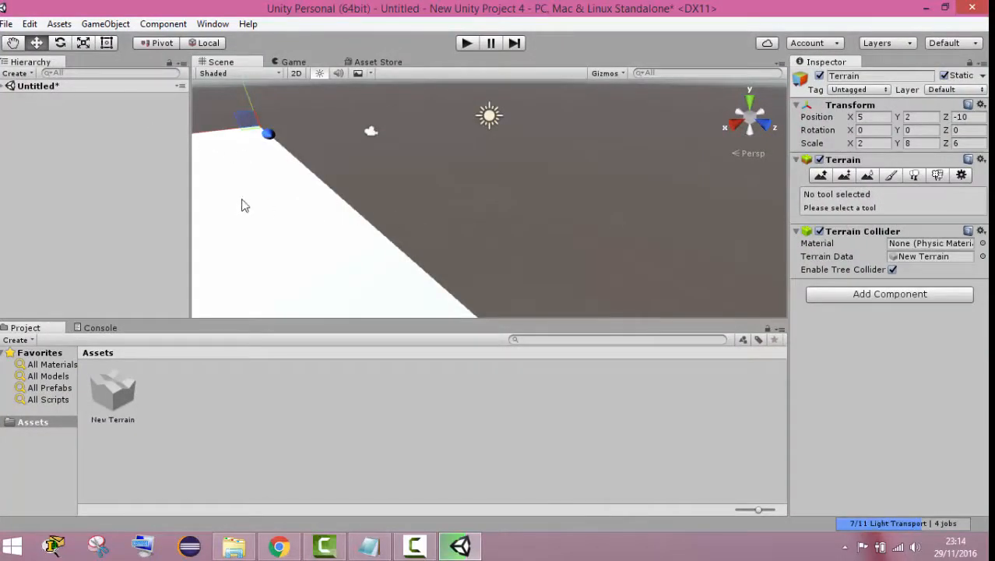
scroll(245, 199, "down", 15)
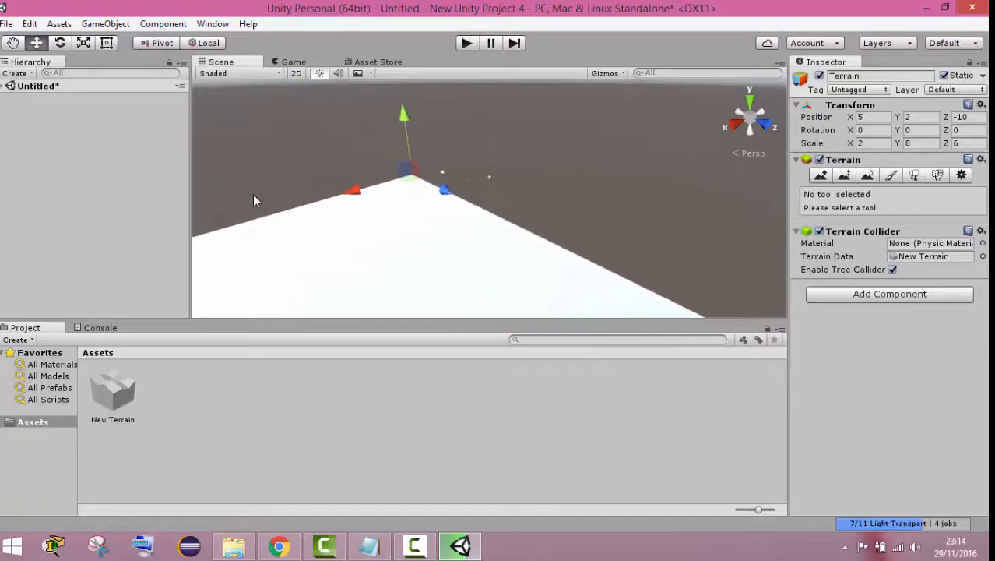